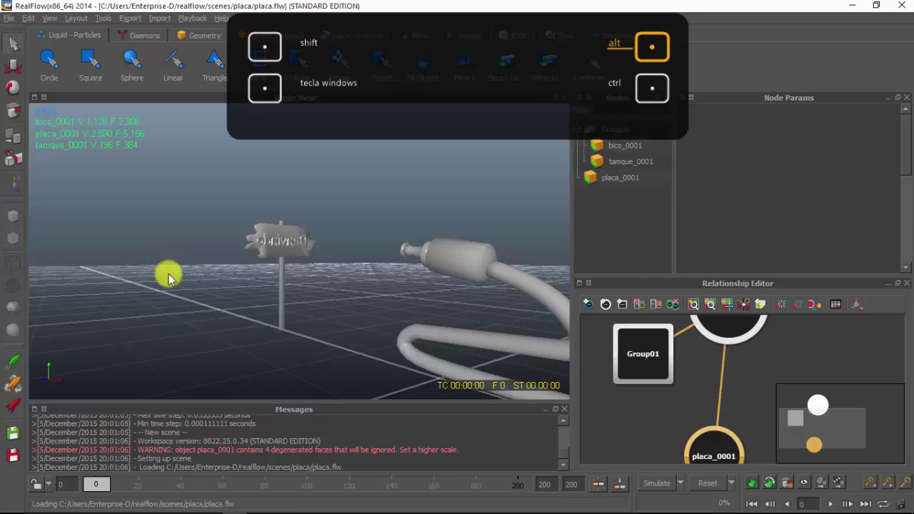
Add a circle particle emitter to the scene with the hose and the sign.
alt+drag(167, 271, 257, 241)
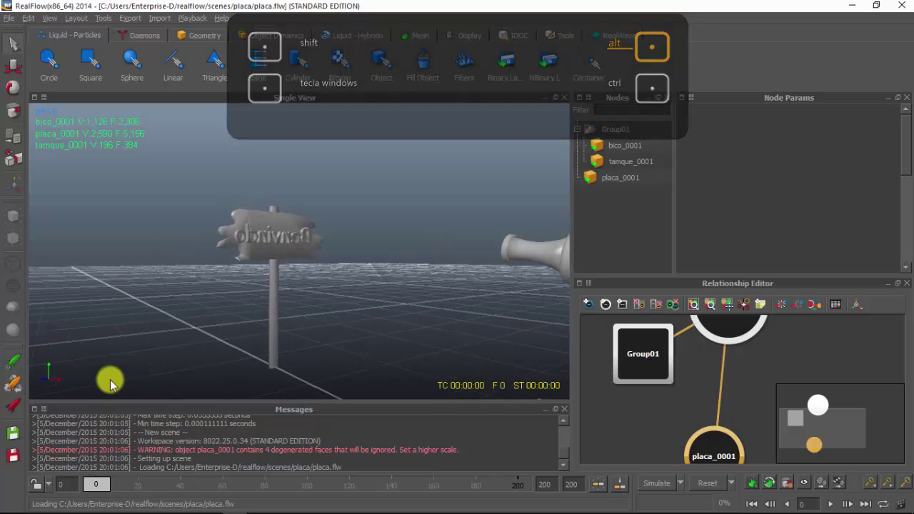
alt+drag(107, 378, 148, 337)
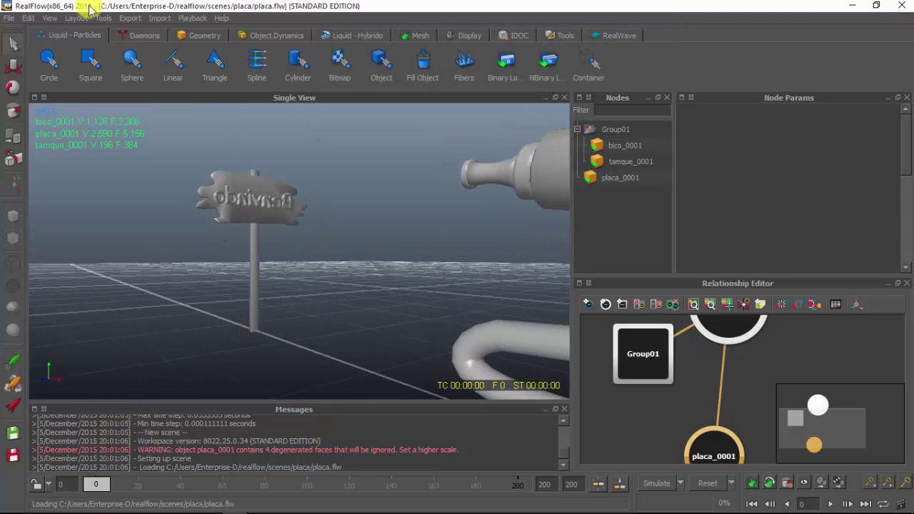
click(50, 68)
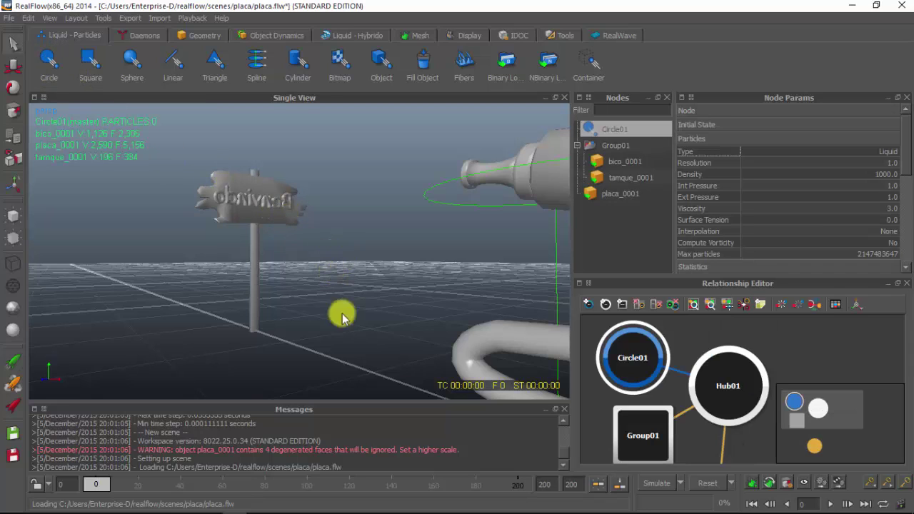
In the side view, rotate the circle emitter so its direction arrow follows the hose nozzle's slope toward the sign.
key(2)
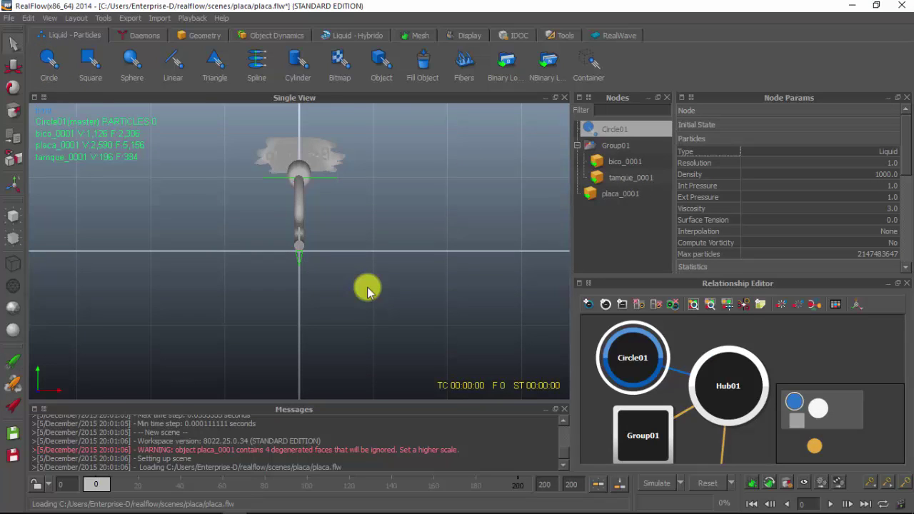
key(3)
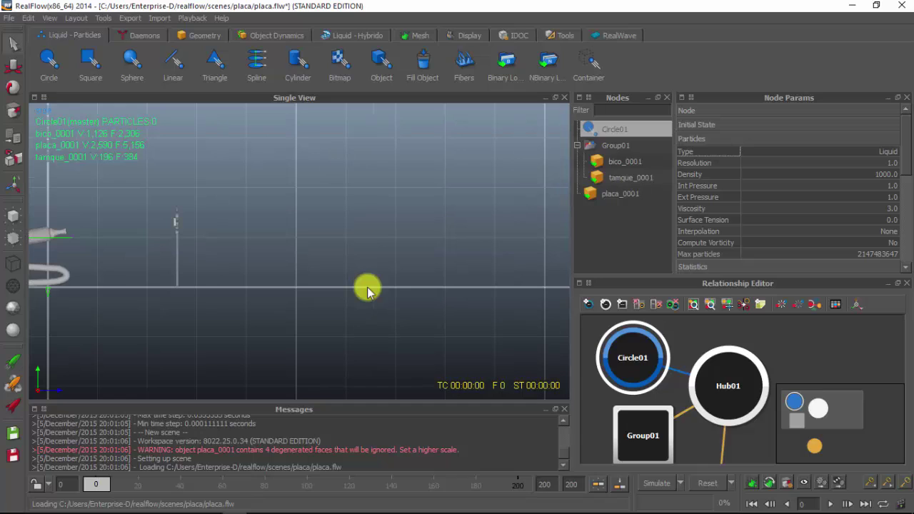
key(4)
key(3)
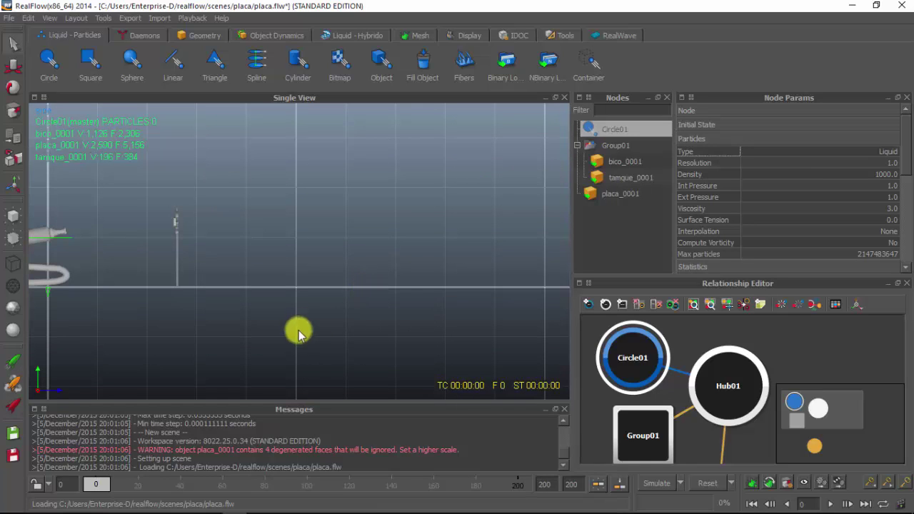
alt+middle_drag(159, 296, 359, 330)
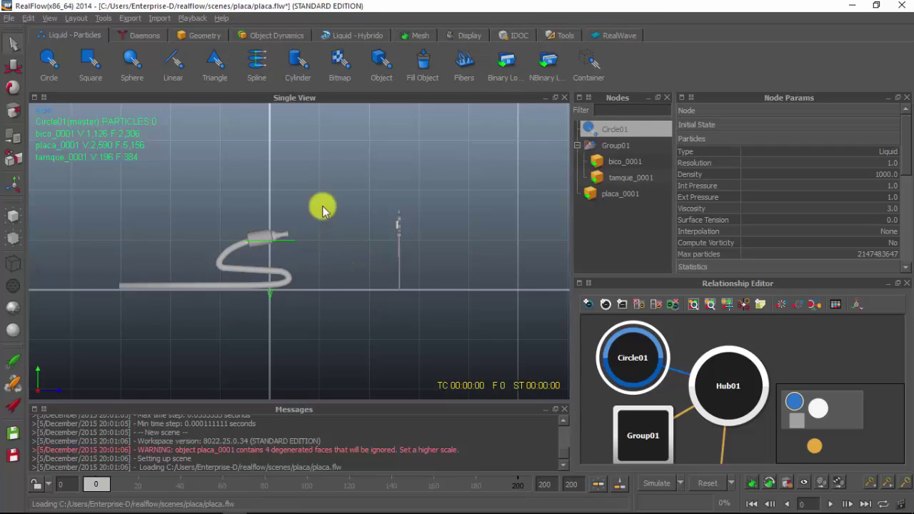
scroll(320, 204, up, 5)
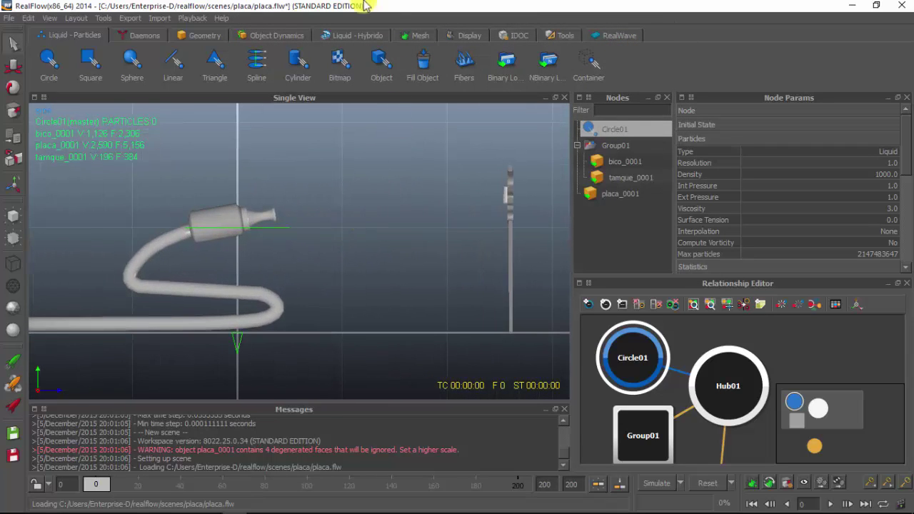
click(10, 90)
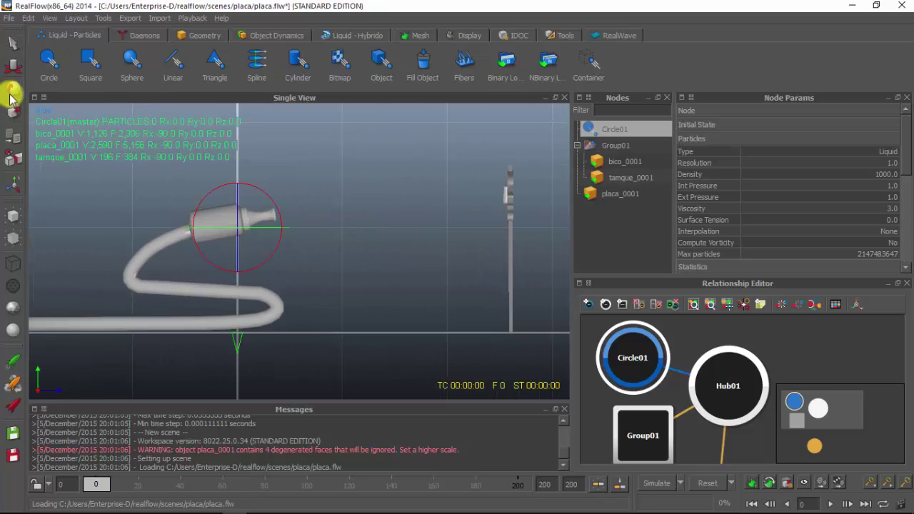
drag(229, 189, 191, 256)
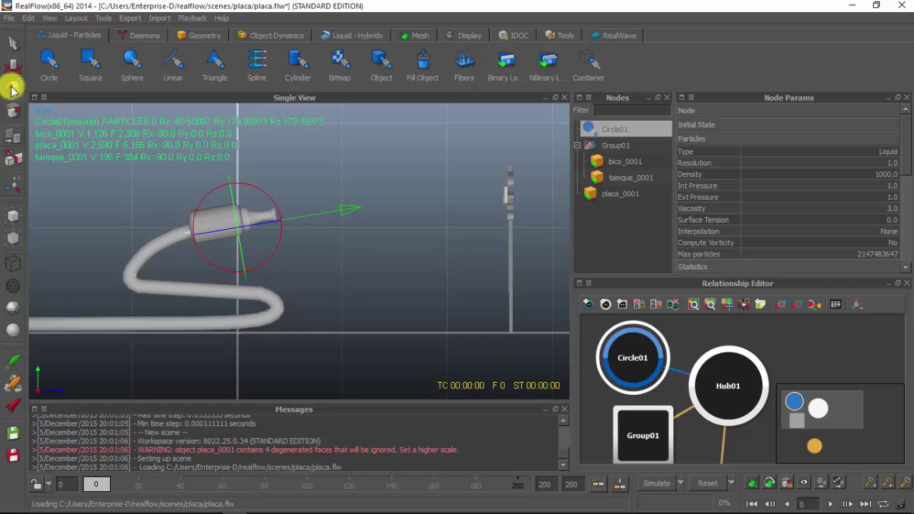
Move the circle emitter onto the hose nozzle, to about Y 1.108 and Z 0.274.
click(13, 66)
click(254, 214)
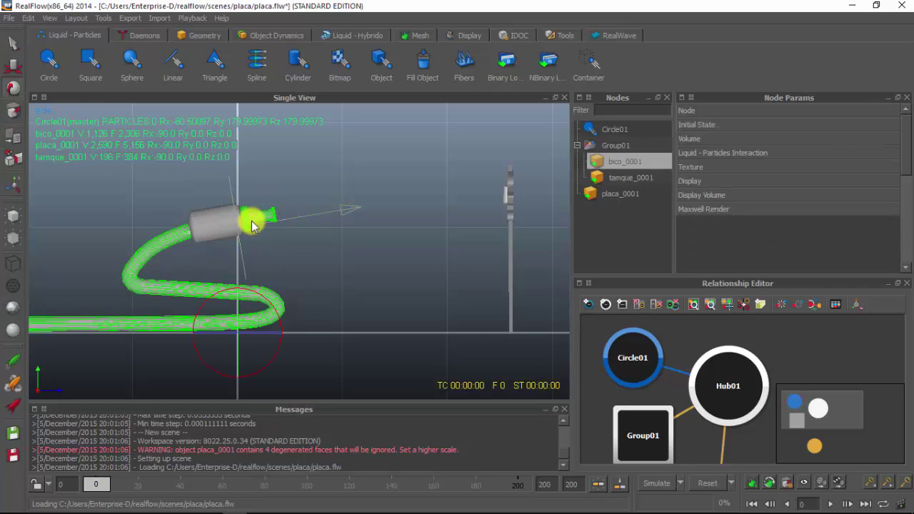
click(277, 219)
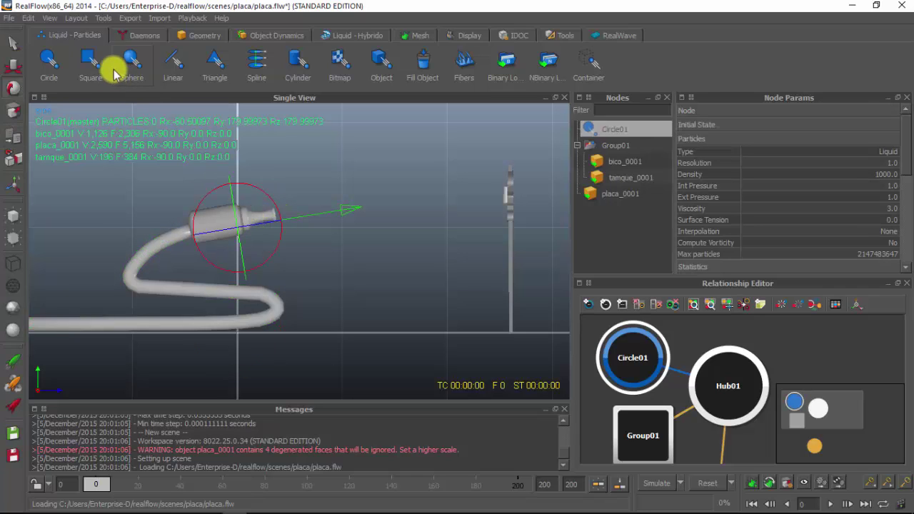
click(11, 68)
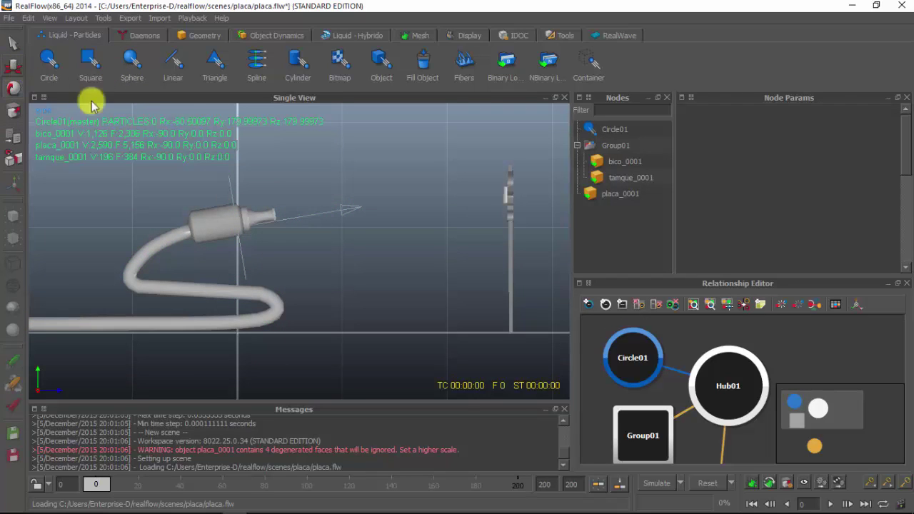
click(13, 65)
click(277, 217)
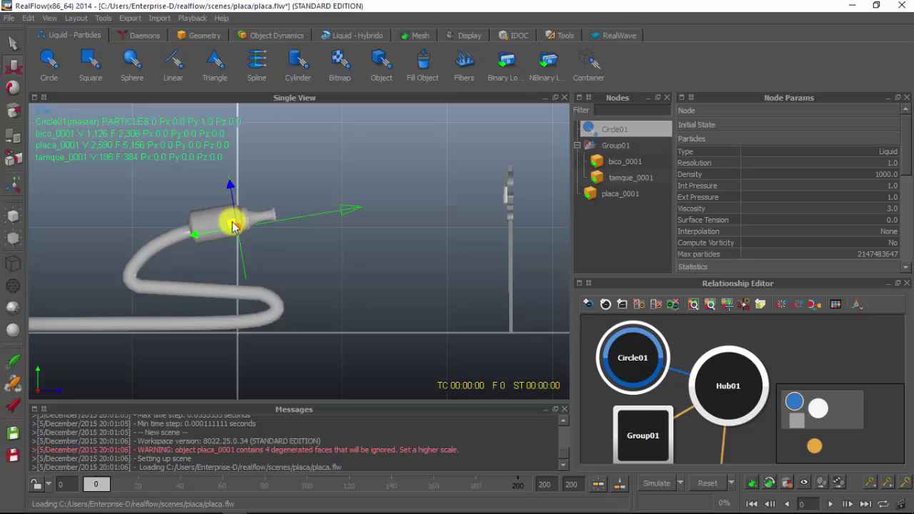
drag(258, 217, 266, 215)
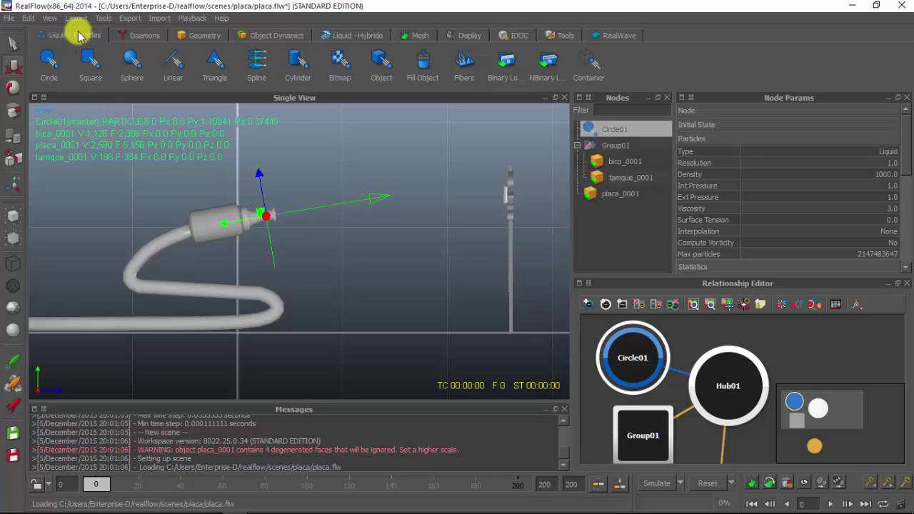
Display the scene geometry in wireframe.
click(54, 20)
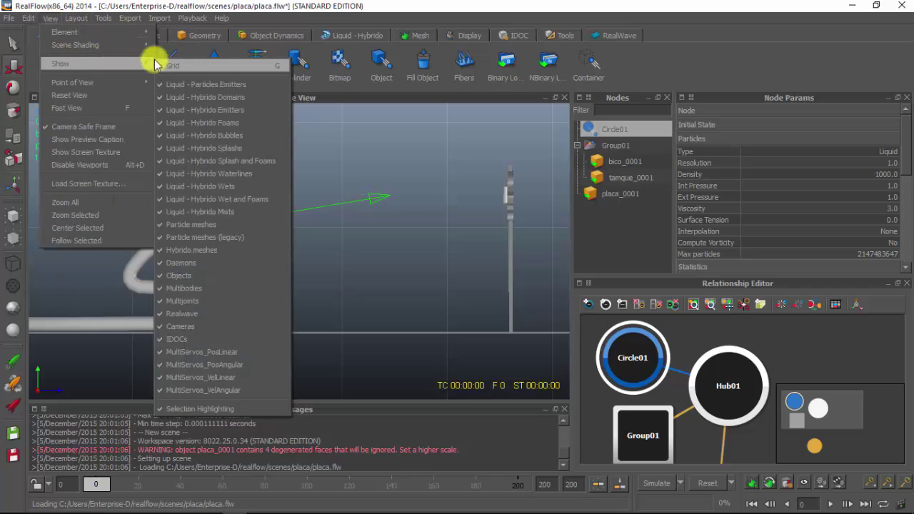
mouse_move(86, 34)
click(183, 47)
click(50, 18)
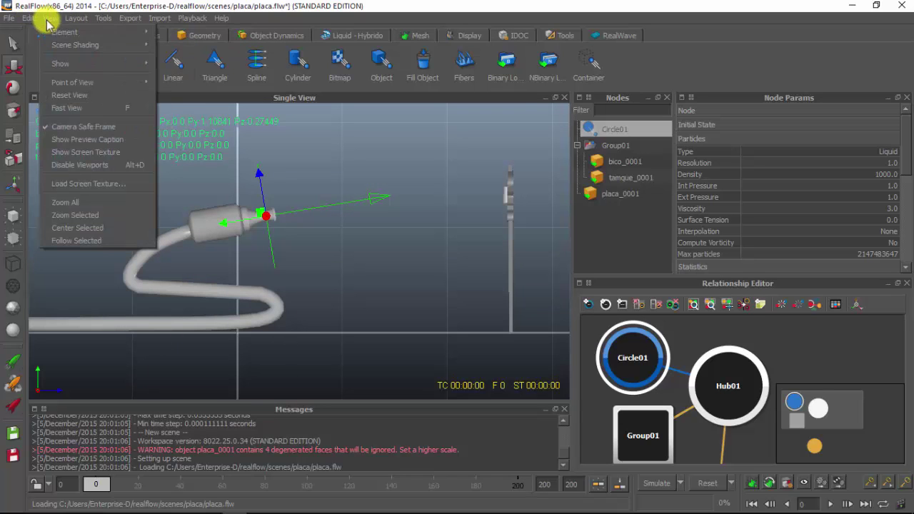
click(183, 59)
Select the circle emitter at the nozzle and scale it uniformly to about 0.78.
click(230, 210)
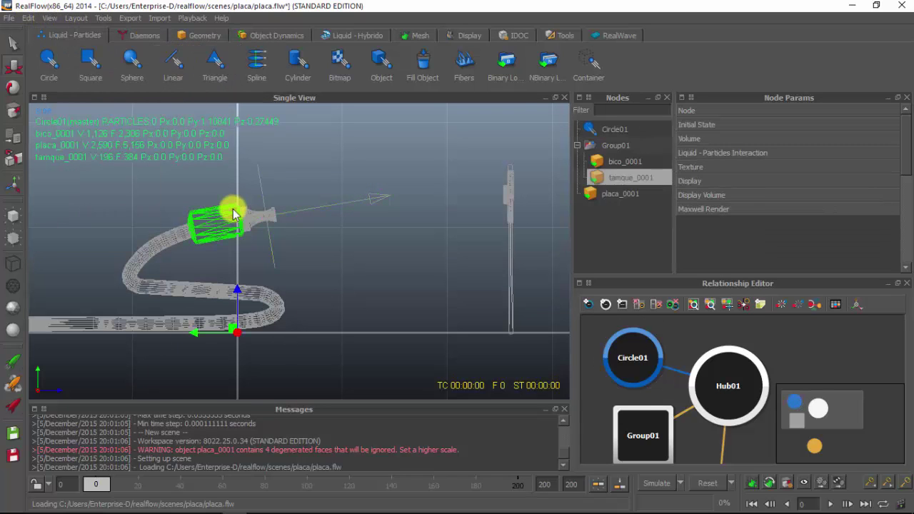
alt+right_drag(388, 143, 388, 288)
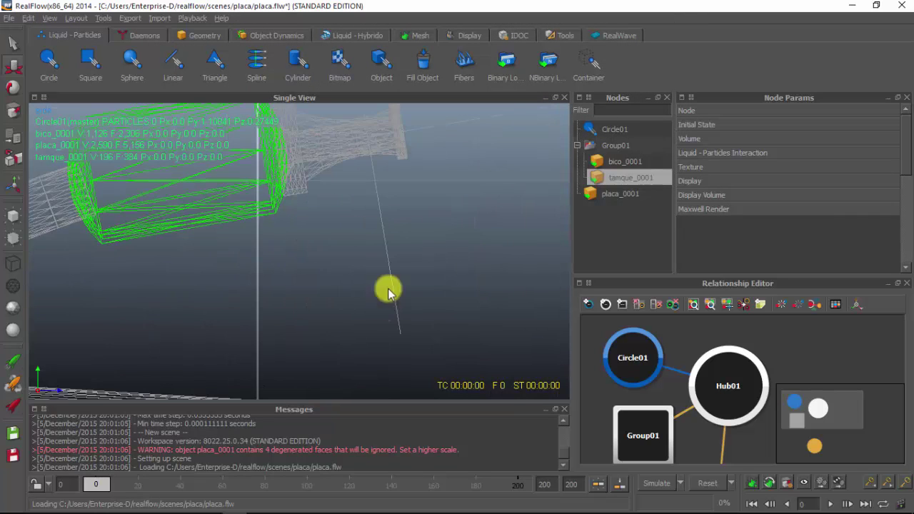
alt+drag(387, 288, 367, 193)
click(335, 240)
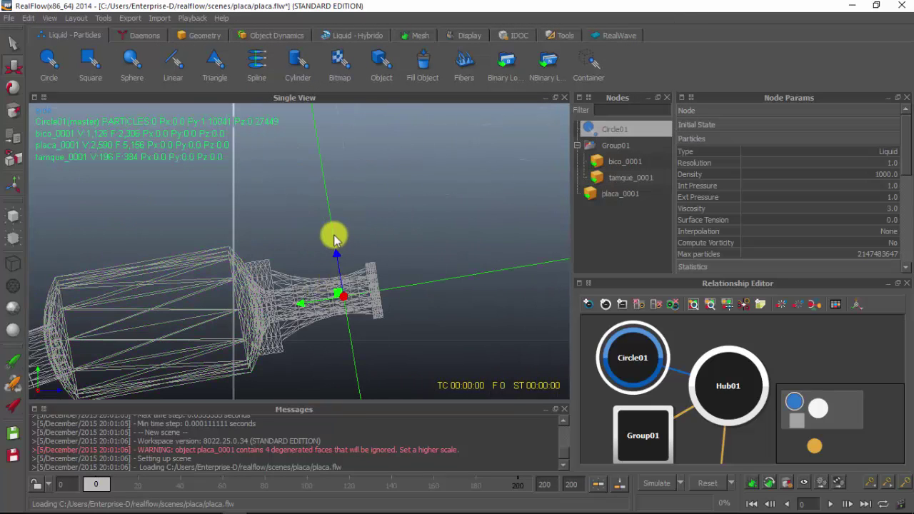
click(12, 110)
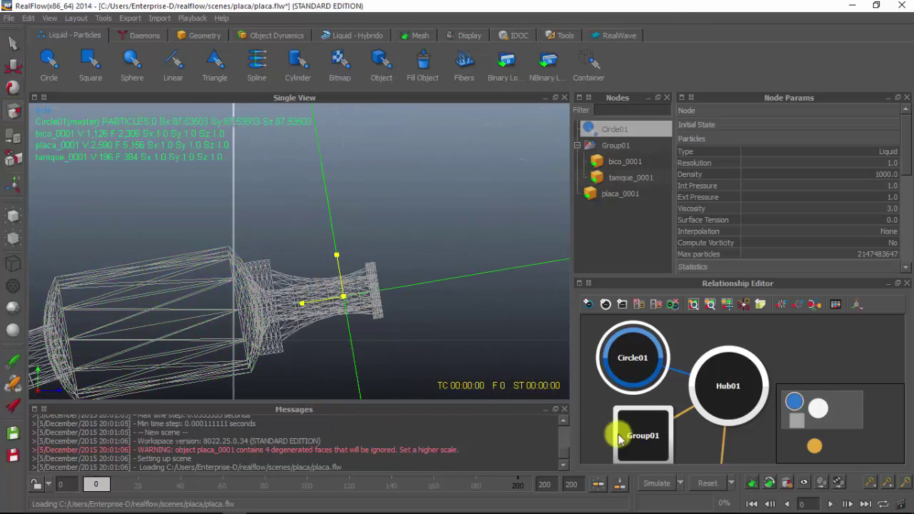
drag(350, 300, 2, 322)
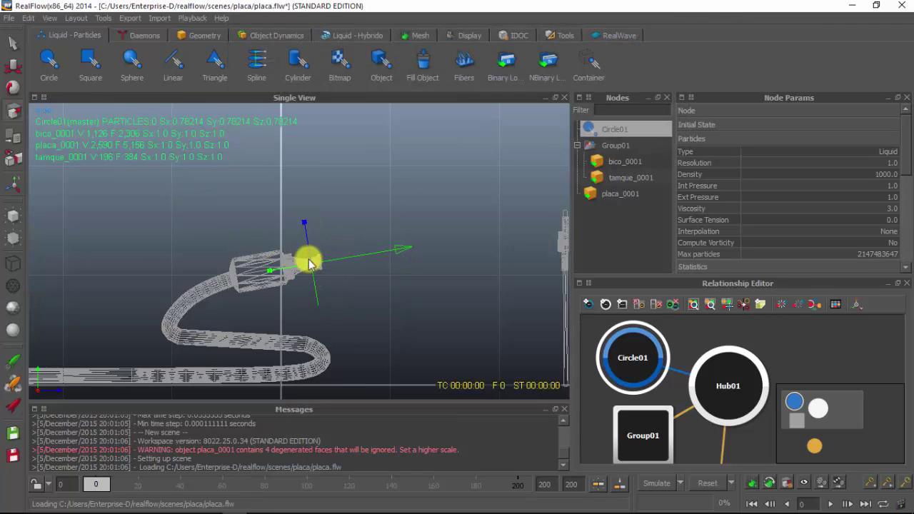
Raise the circle emitter clear of the nozzle and scale it uniformly down to about 0.109.
key(w)
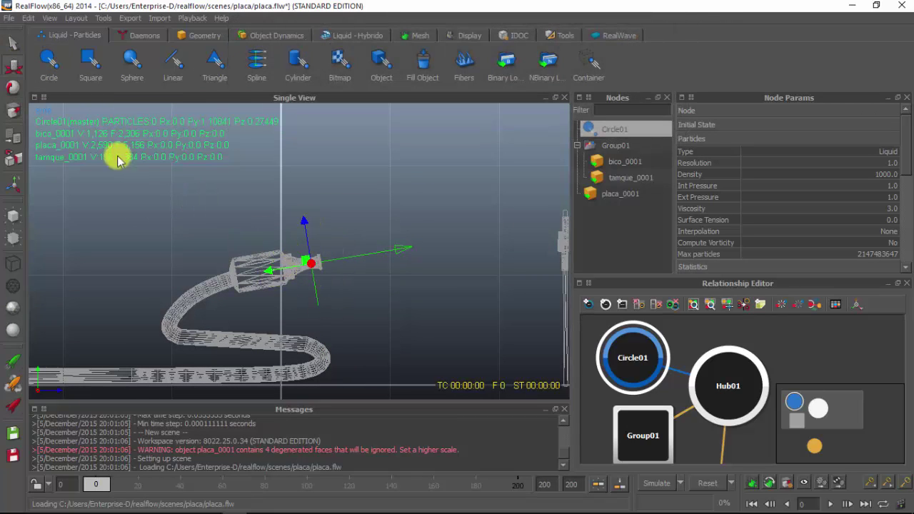
drag(303, 220, 156, 196)
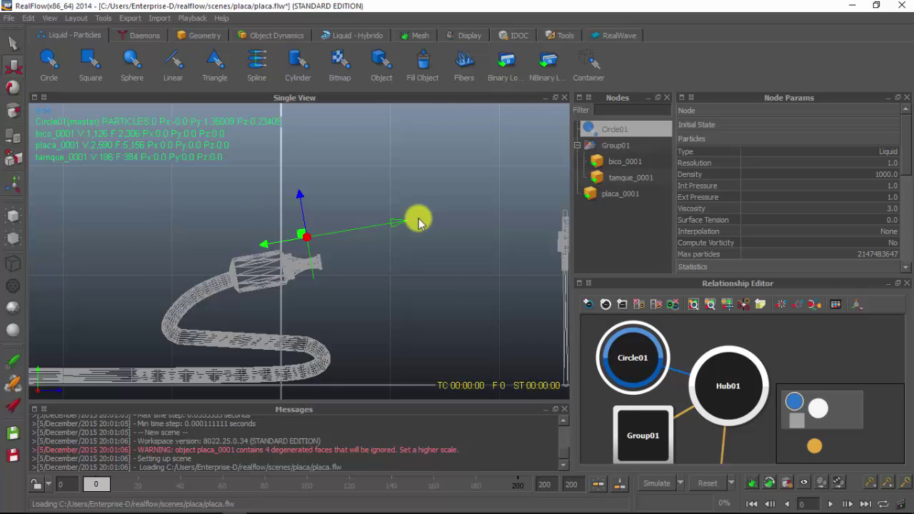
key(4)
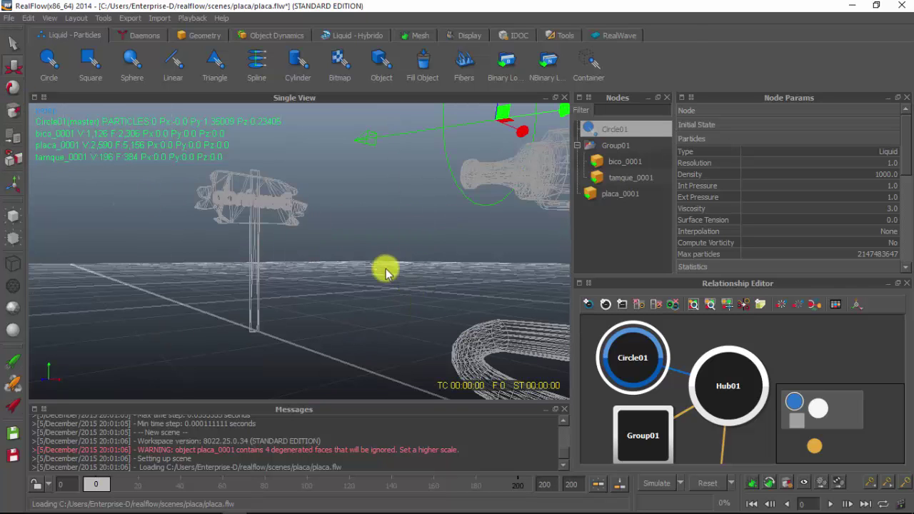
alt+drag(384, 267, 312, 374)
click(14, 115)
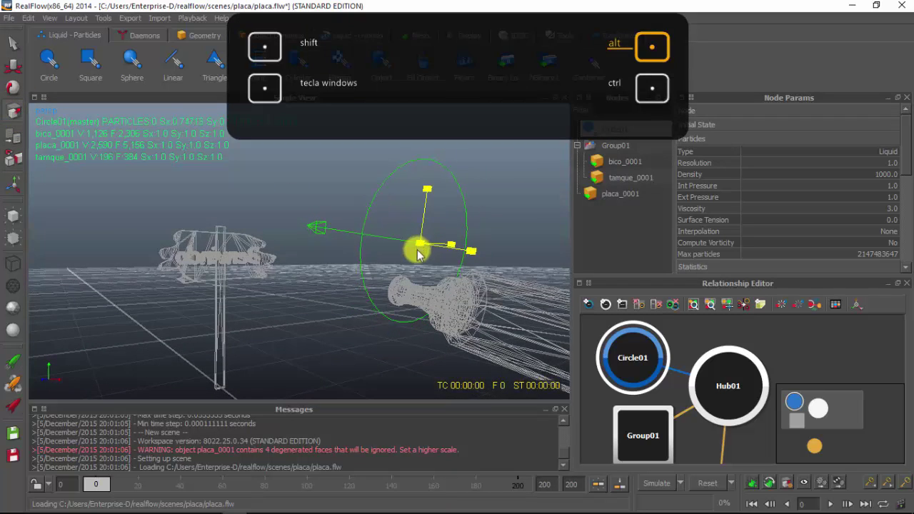
drag(419, 249, 377, 351)
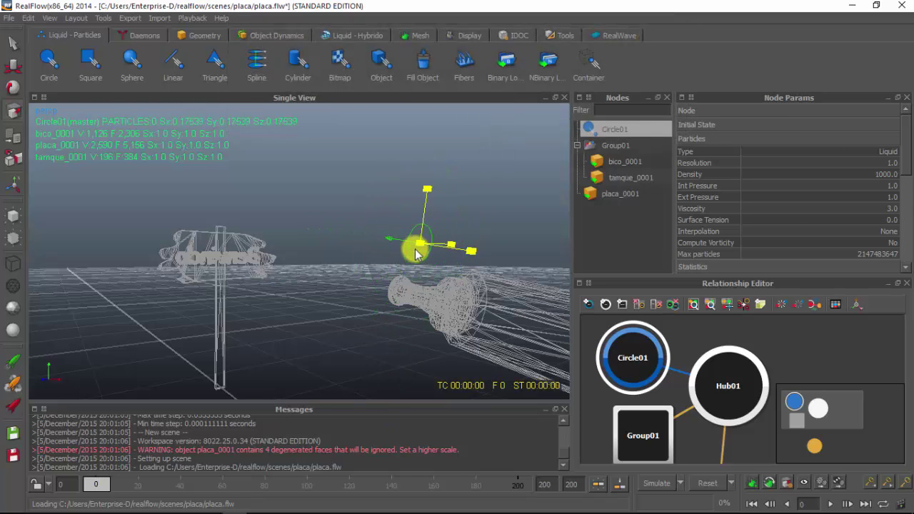
Move the small circle emitter into the mouth of the nozzle, at about Y 1.123 and Z 0.320, and deselect it.
key(1)
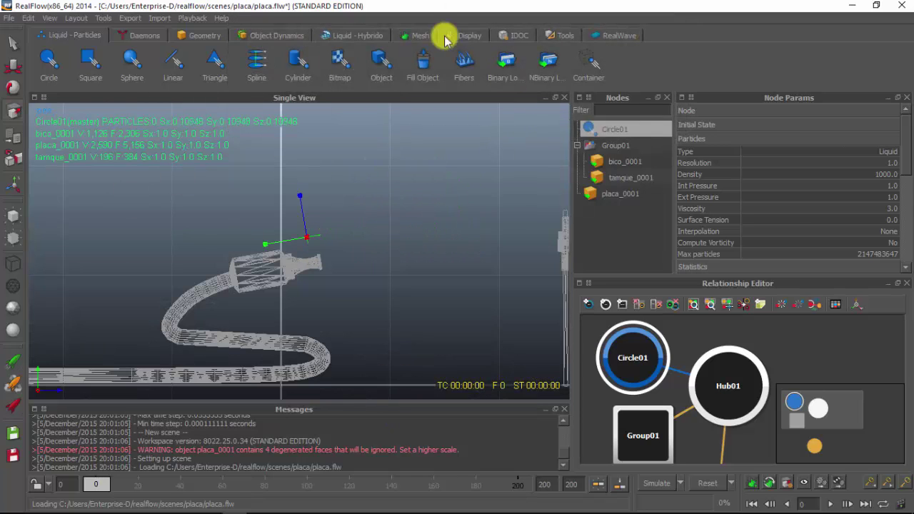
alt+right_drag(267, 278, 279, 258)
alt+drag(279, 258, 30, 82)
click(73, 112)
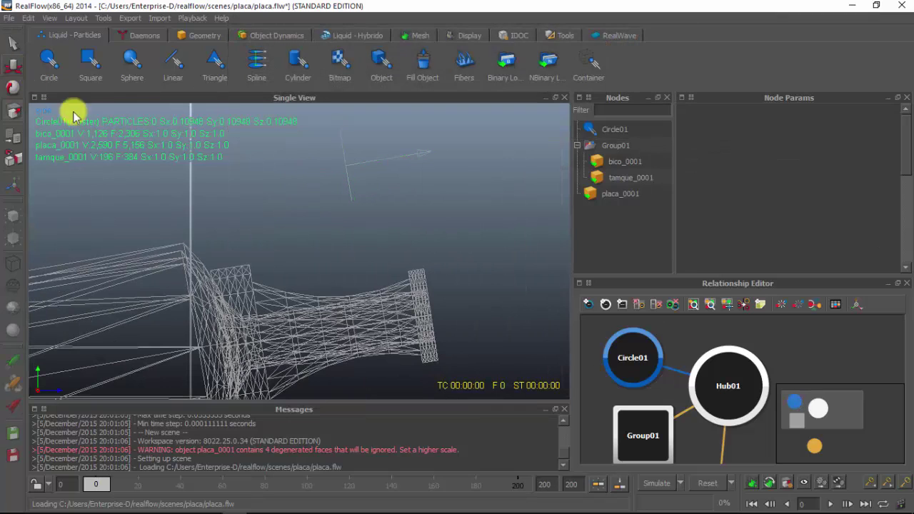
click(351, 165)
drag(339, 162, 394, 316)
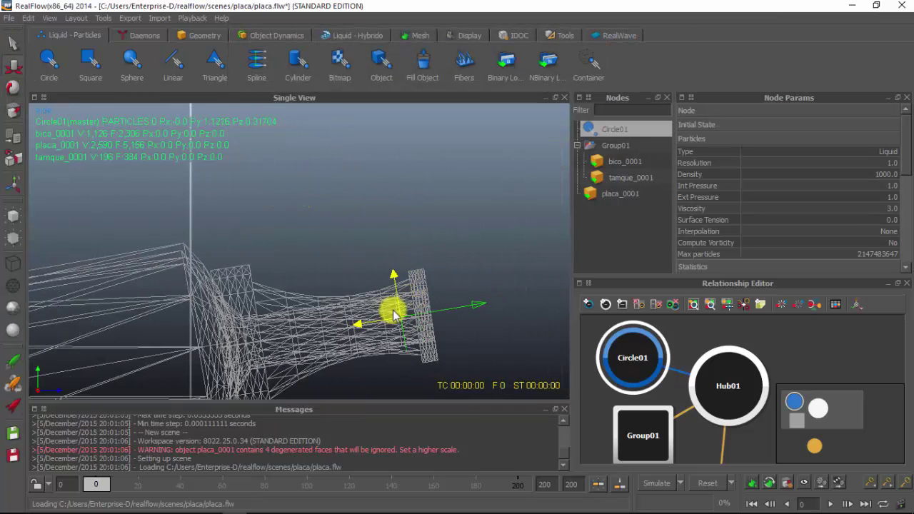
key(1)
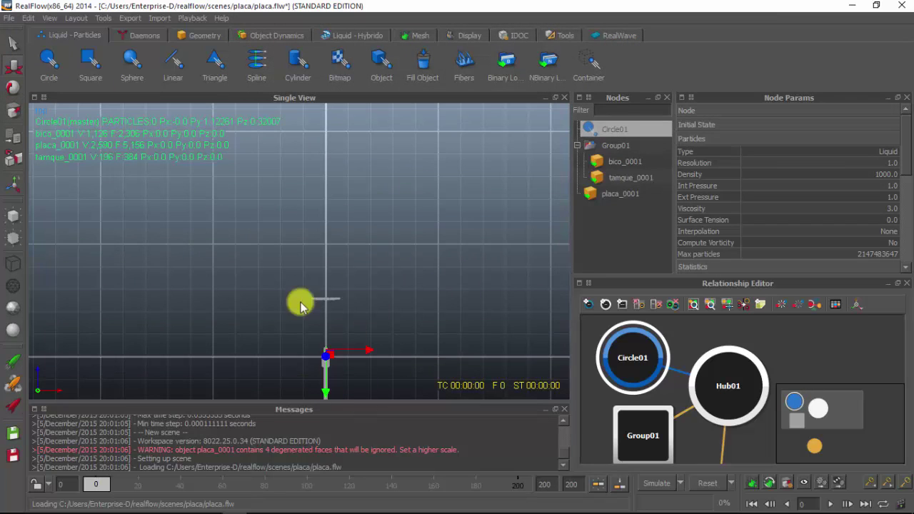
alt+drag(350, 347, 314, 326)
alt+right_drag(371, 290, 374, 257)
alt+drag(375, 257, 283, 224)
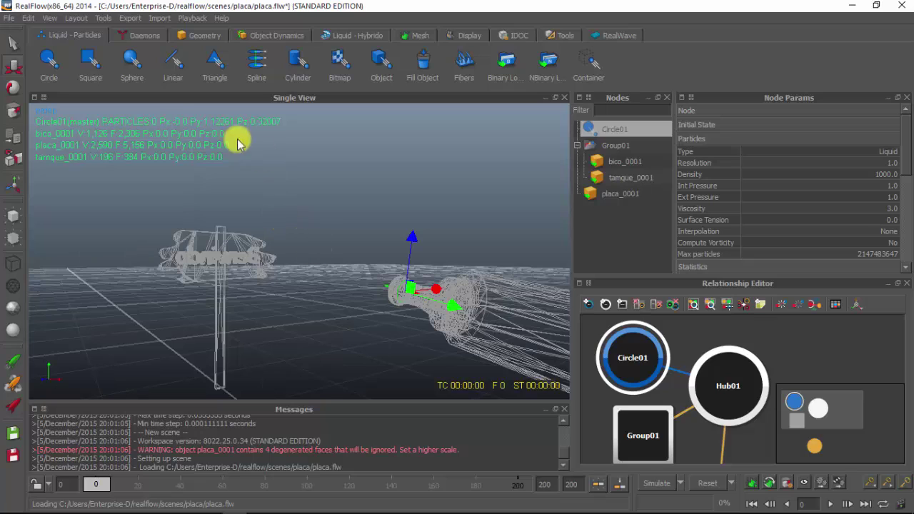
key(Escape)
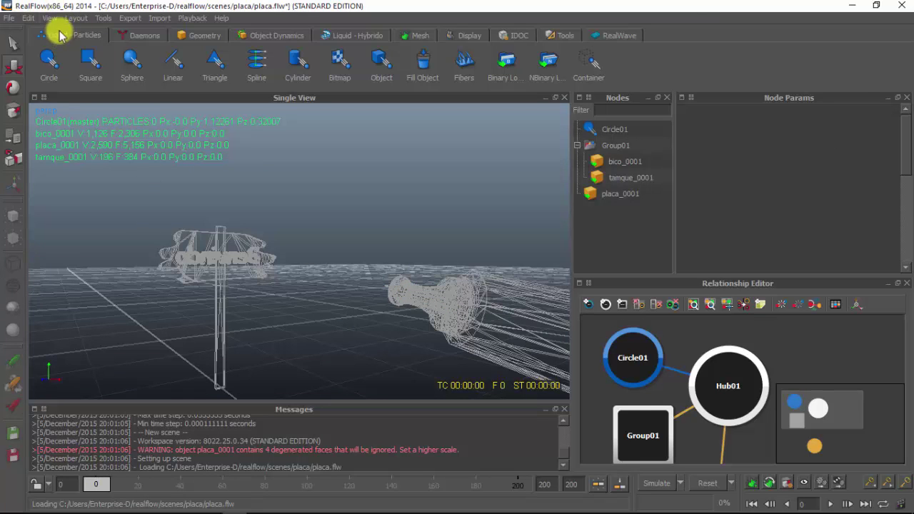
Display the scene geometry with flat shading.
click(50, 17)
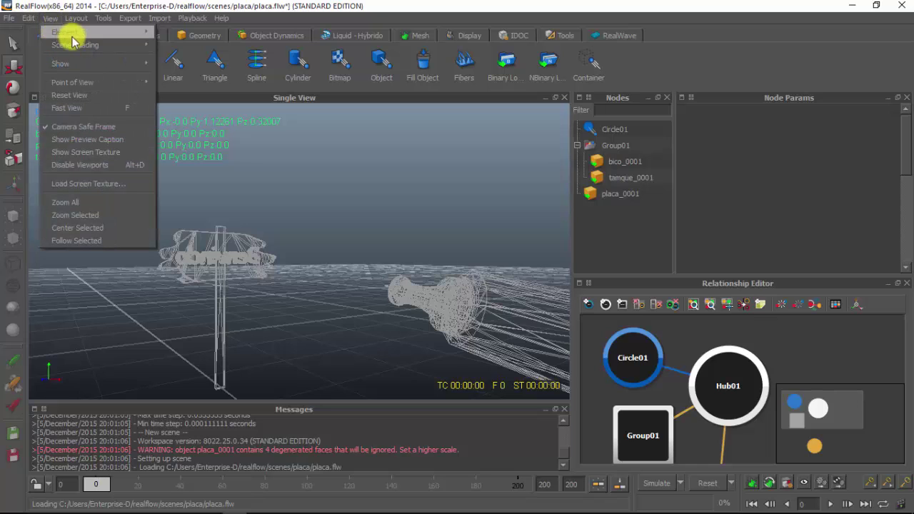
mouse_move(98, 53)
mouse_move(112, 32)
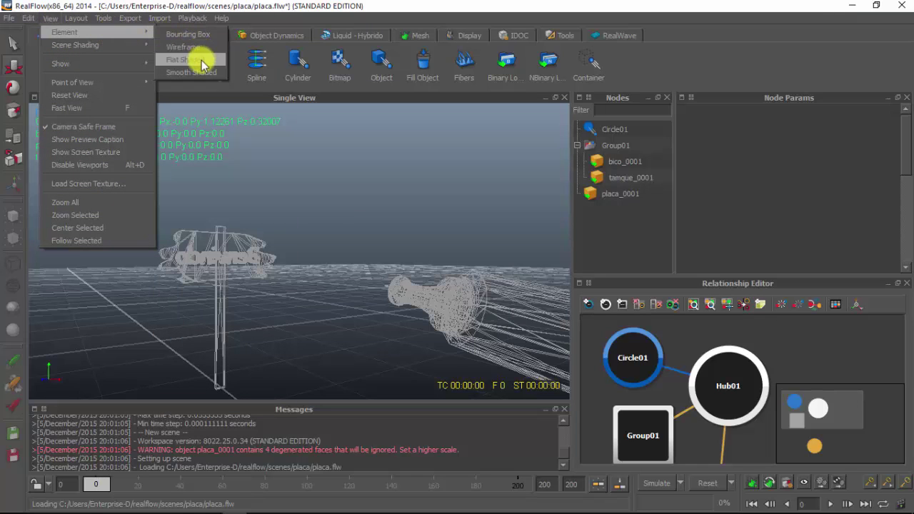
click(201, 57)
click(50, 17)
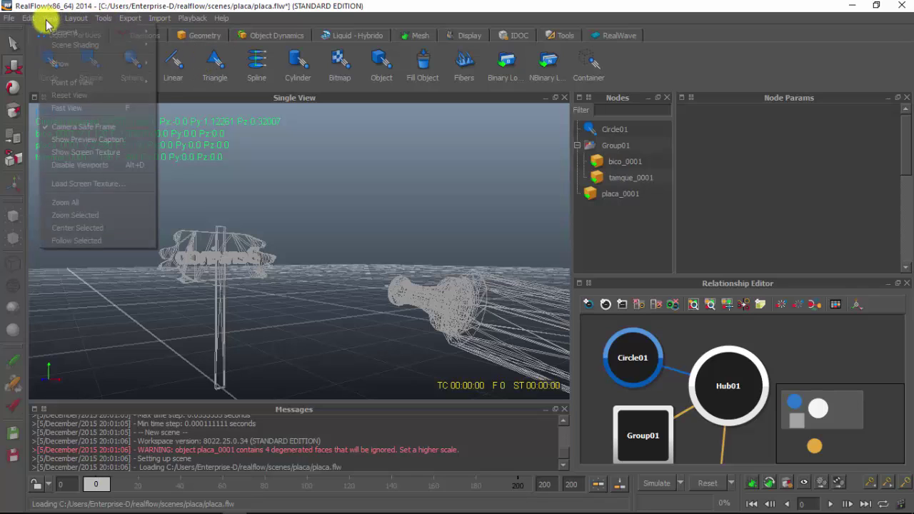
mouse_move(92, 43)
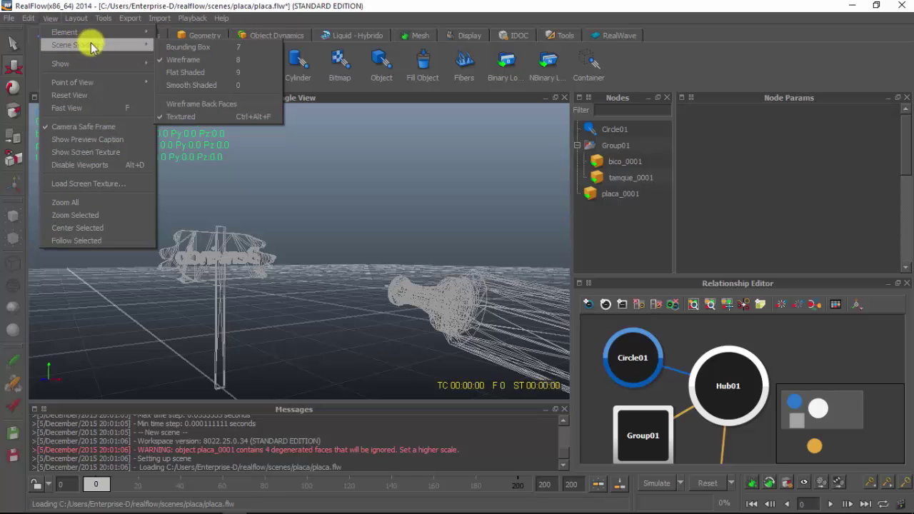
click(194, 73)
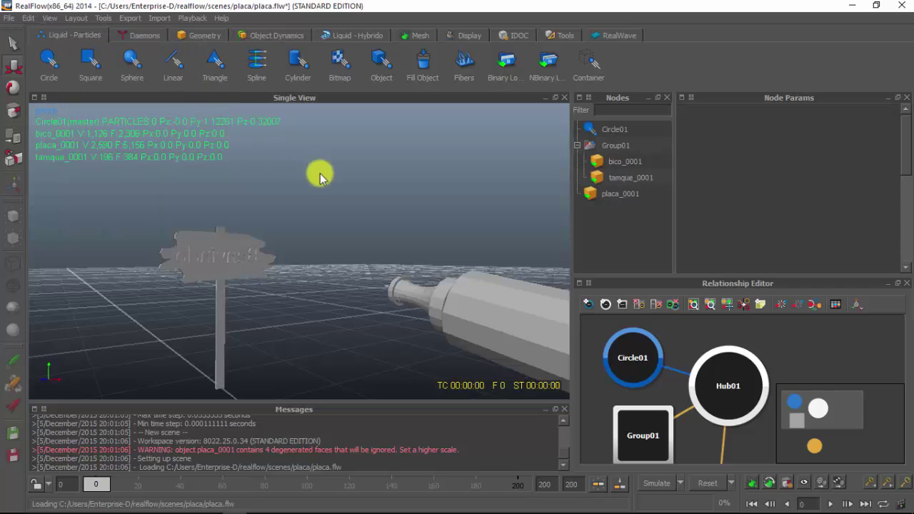
Run a test simulation of the emitter, select Circle01 while it runs, and stop at about frame 138.
click(663, 488)
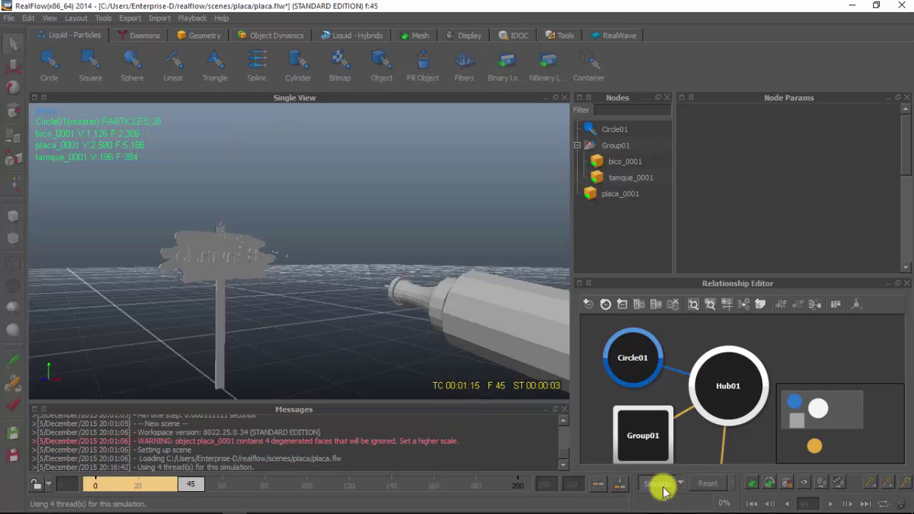
click(621, 352)
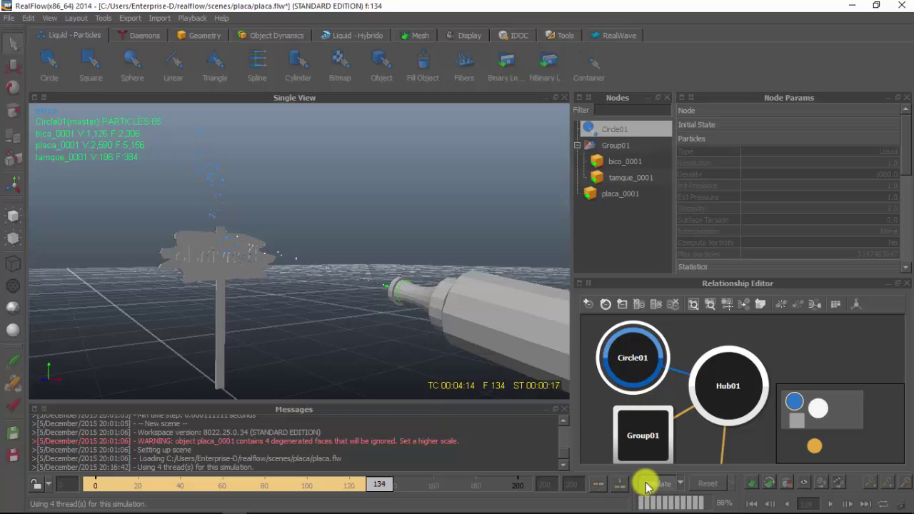
click(646, 484)
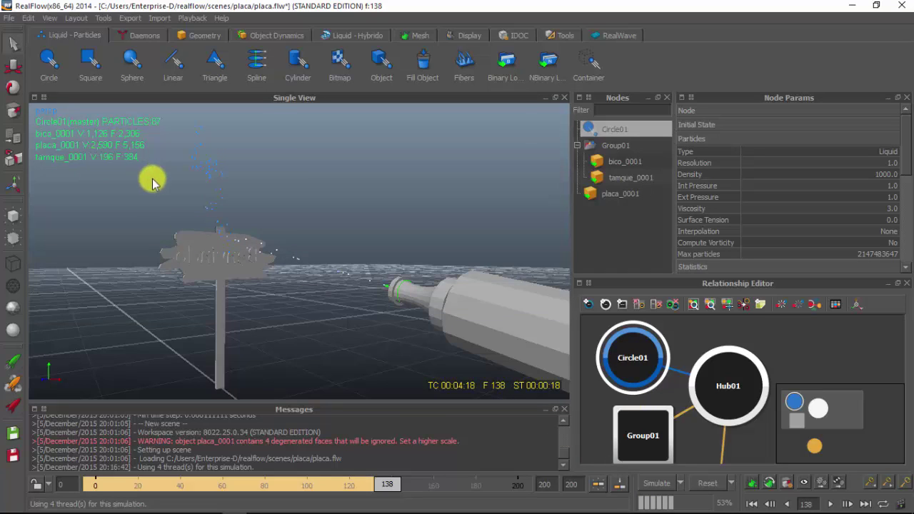
Show the nozzle from the side in wireframe and continue the simulation to about frame 191.
key(2)
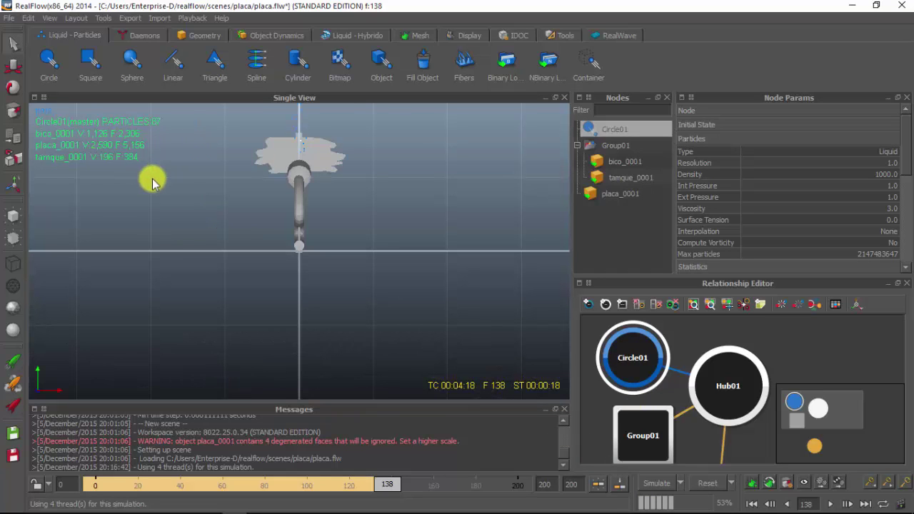
key(3)
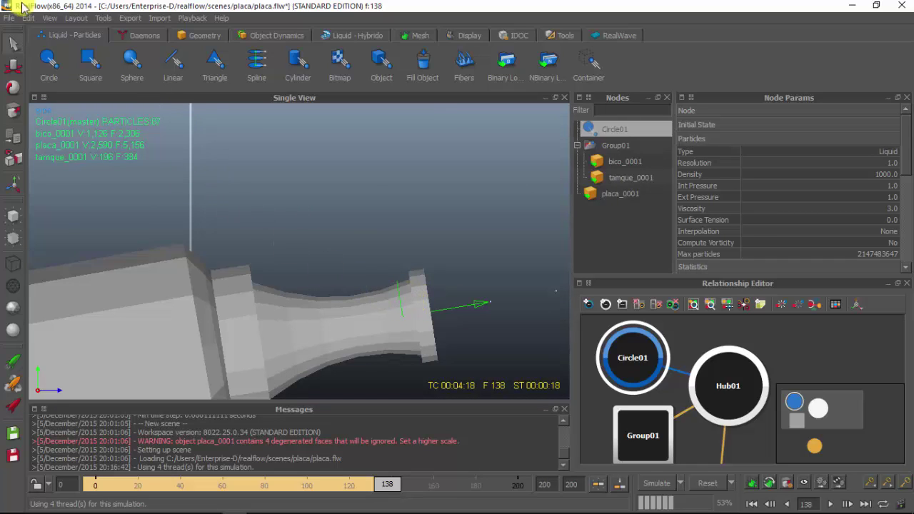
click(50, 18)
mouse_move(78, 48)
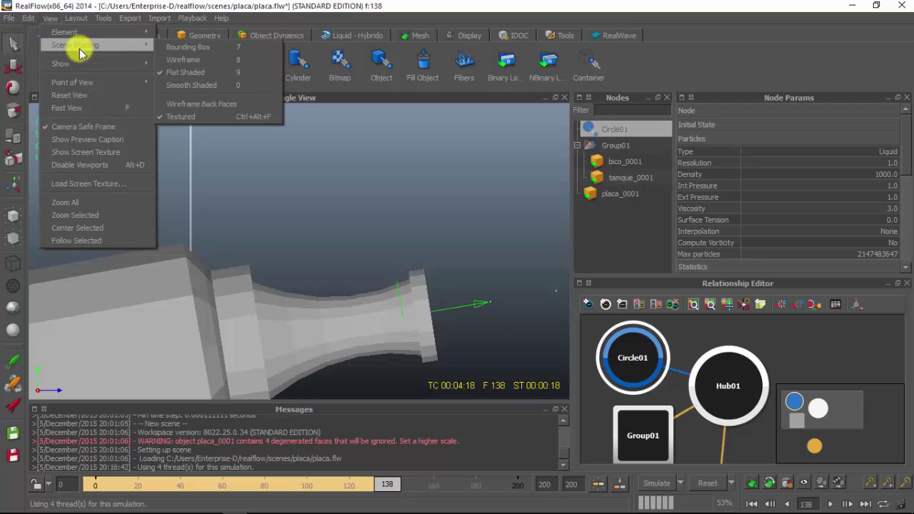
click(187, 60)
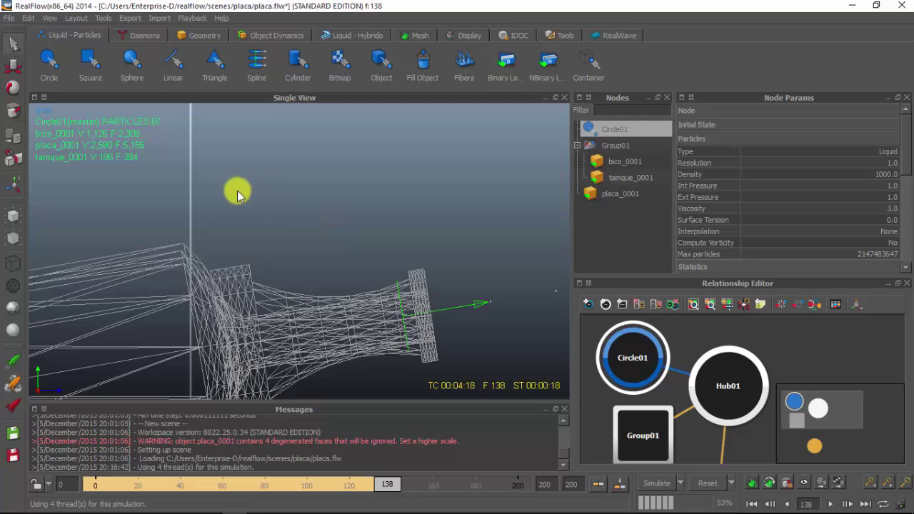
click(658, 485)
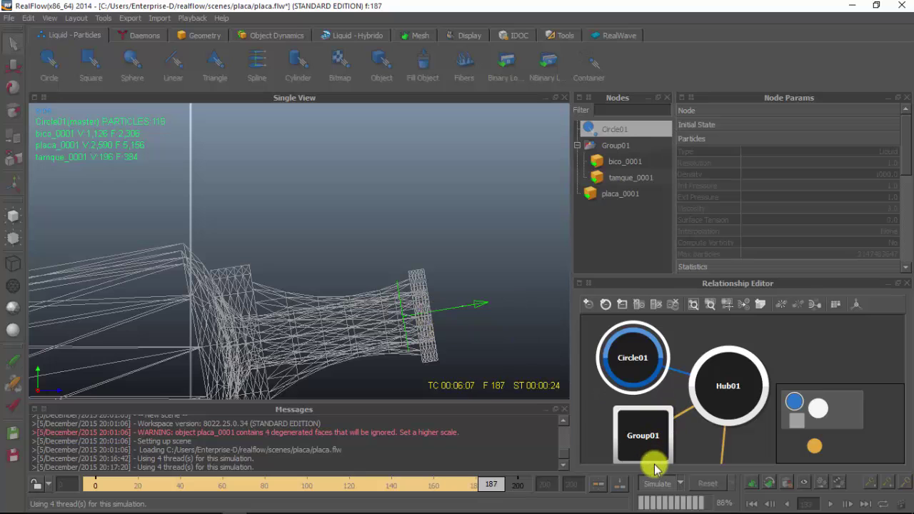
click(653, 480)
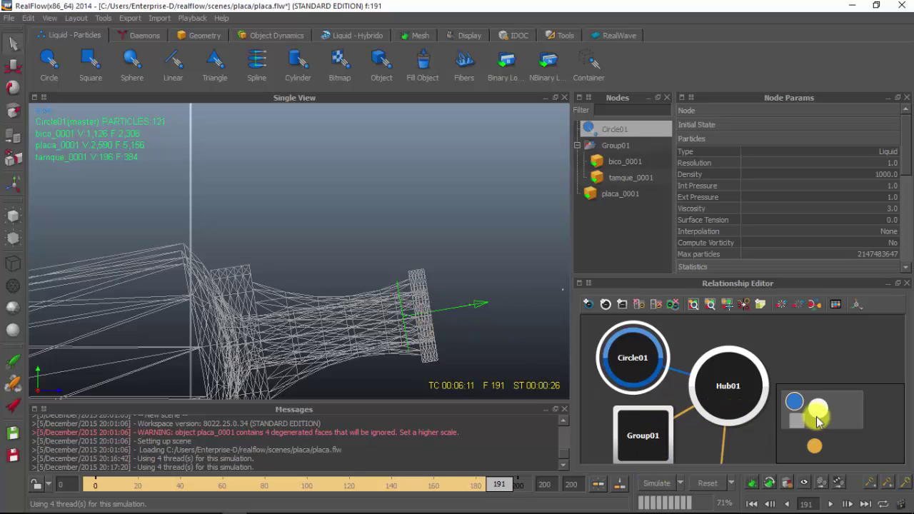
Fit all nodes in the Relationship Editor and spread placa_0001 and Group01 away from Hub01.
drag(816, 408, 807, 410)
click(692, 306)
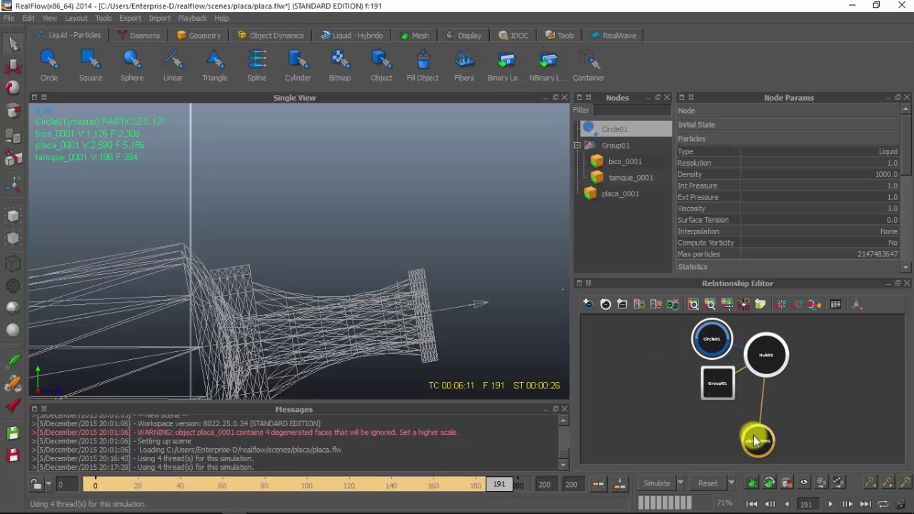
drag(755, 438, 807, 426)
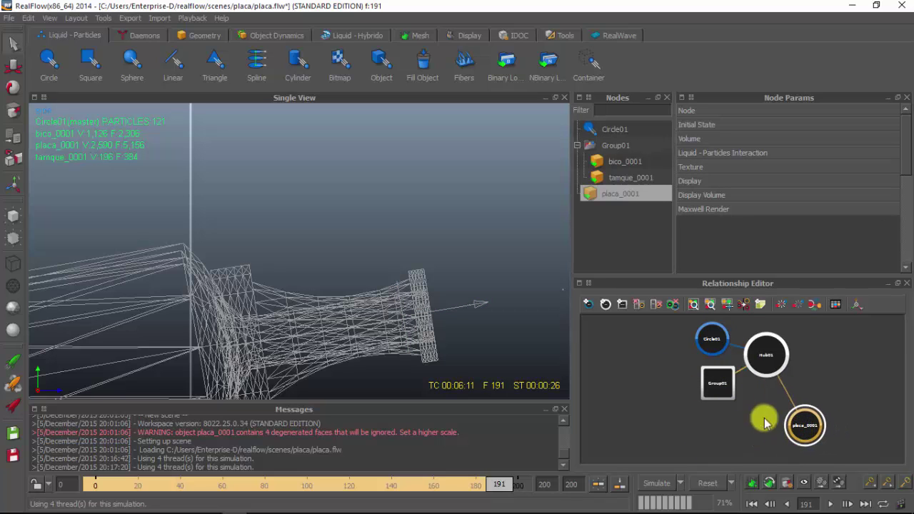
drag(727, 389, 695, 416)
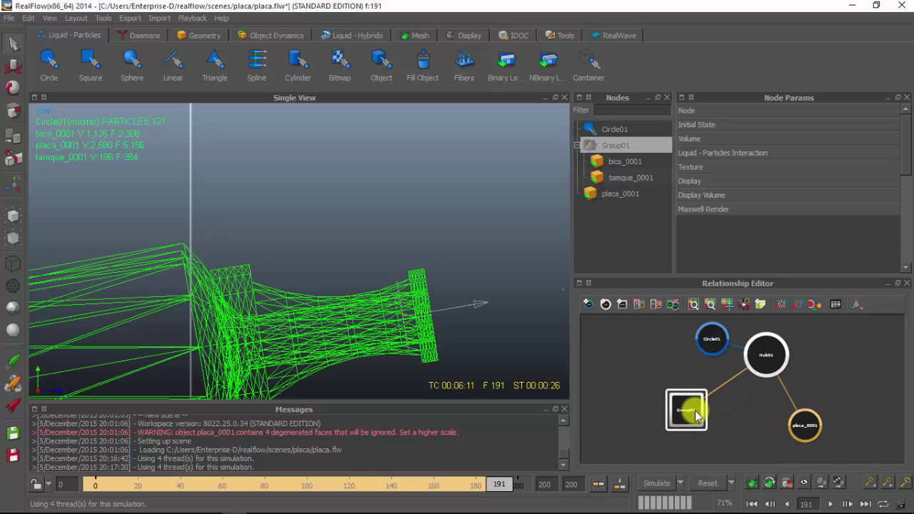
Remove the link between Circle01 and Hub01, and place Group01 beside the hub with Circle01 below it.
click(738, 352)
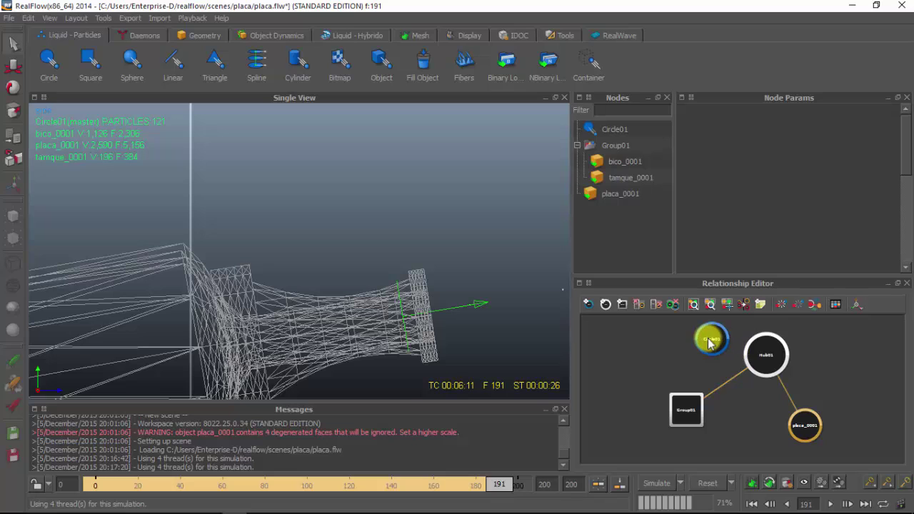
click(709, 343)
drag(704, 345, 660, 362)
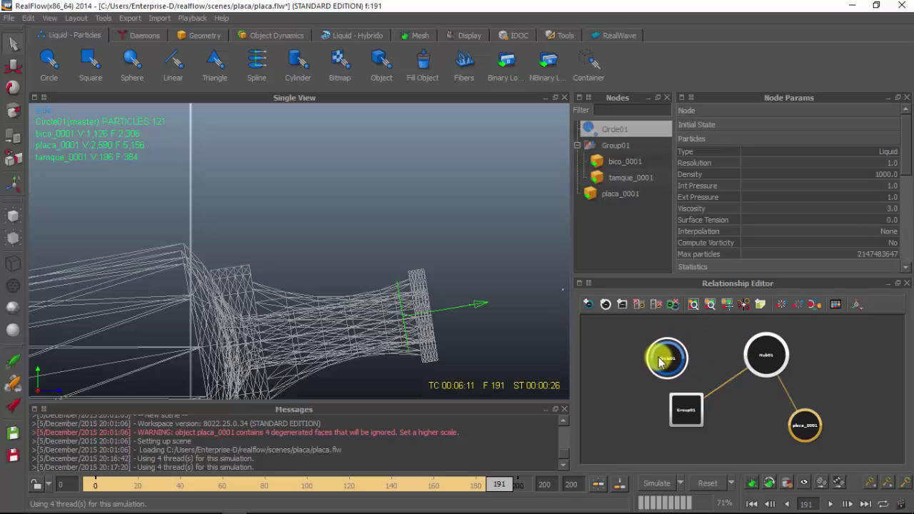
mouse_move(686, 418)
mouse_down()
mouse_move(715, 359)
mouse_move(669, 385)
mouse_move(696, 406)
mouse_up()
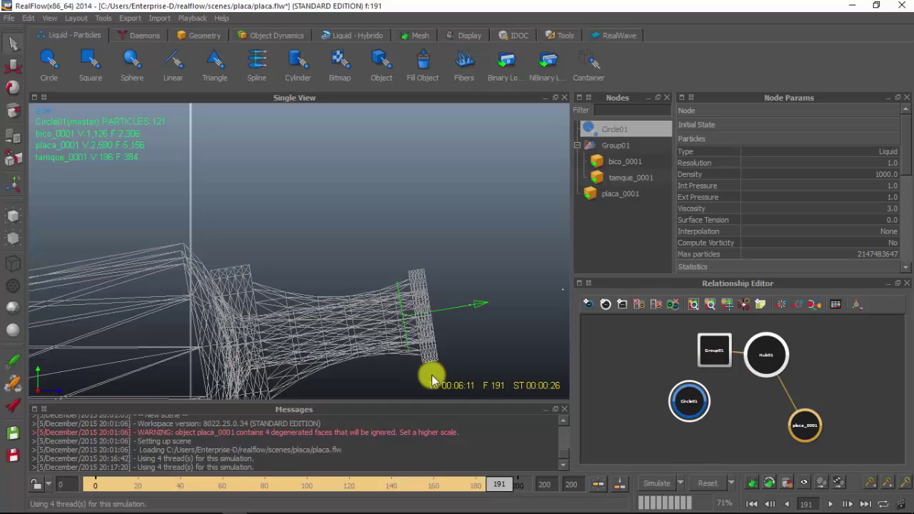
Reset the simulation data in the perspective view and rerun the simulation to about frame 169.
key(F1)
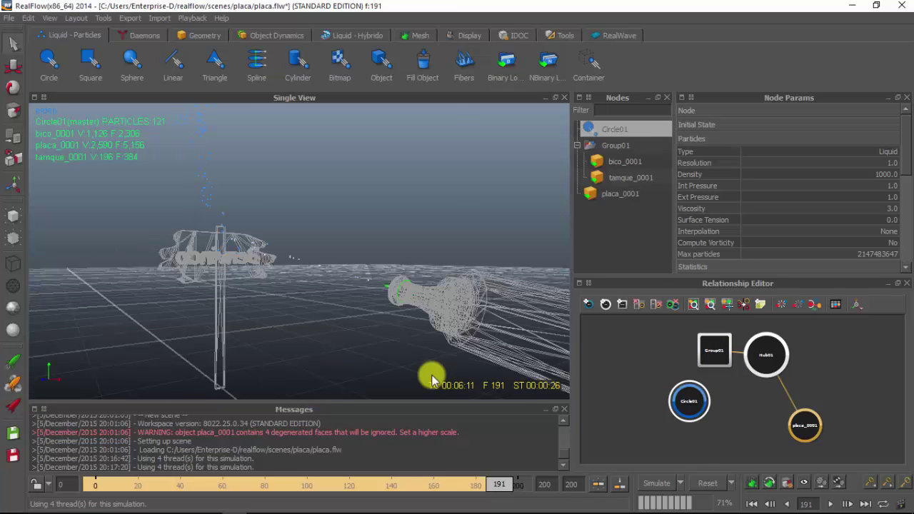
click(707, 483)
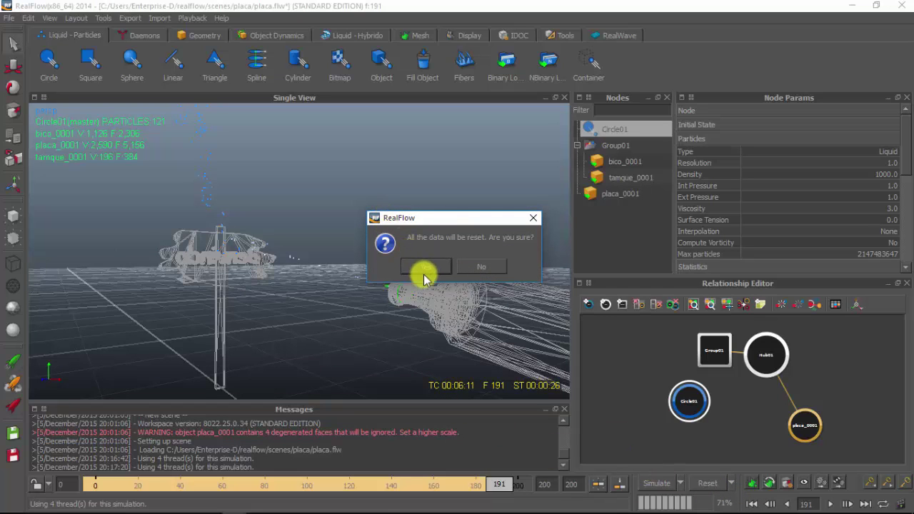
click(423, 276)
click(650, 484)
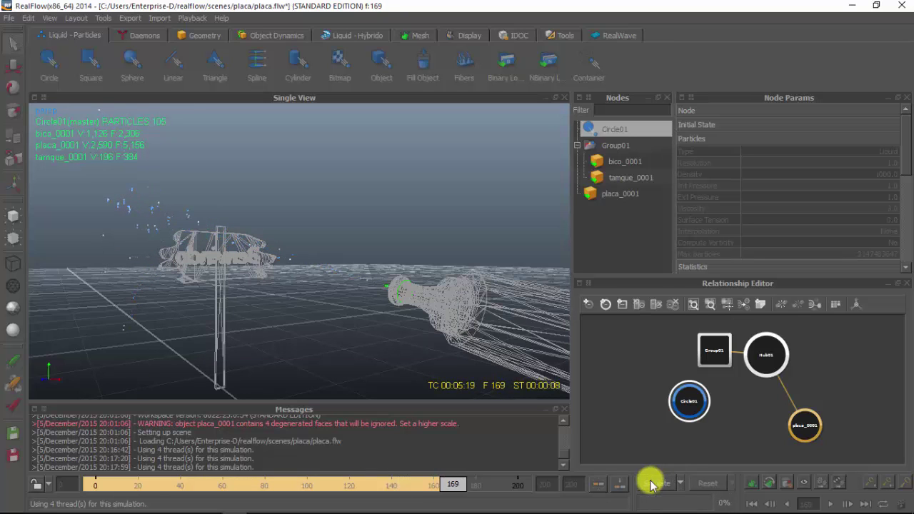
click(651, 484)
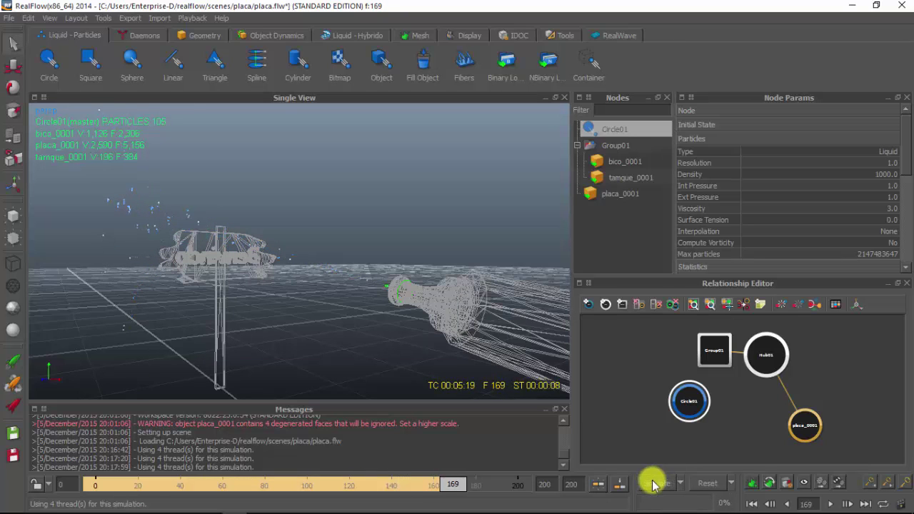
Link the Circle01 emitter with placa_0001 in the Relationship Editor and continue the simulation to frame 200.
click(721, 412)
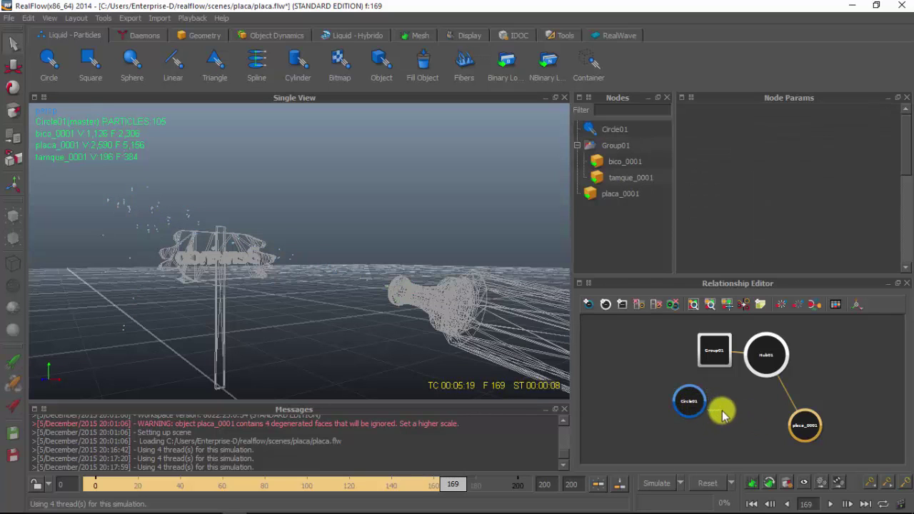
click(705, 404)
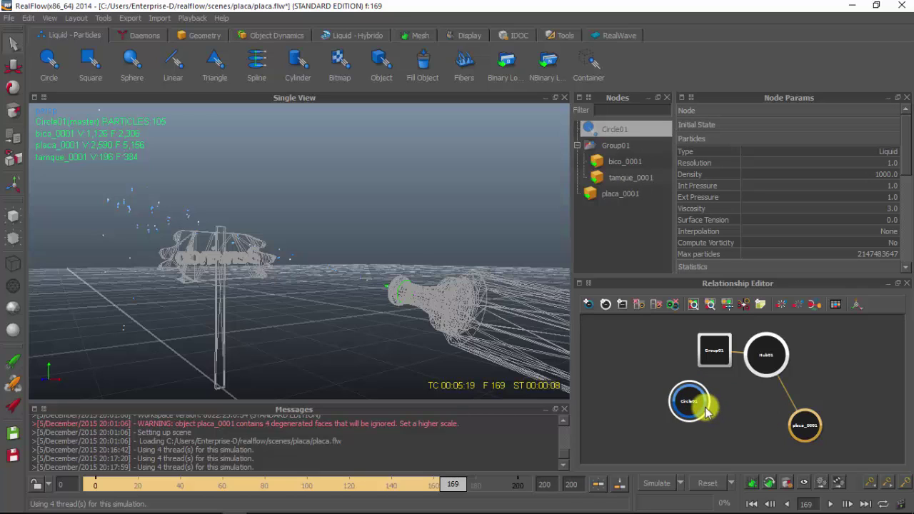
drag(705, 411, 798, 431)
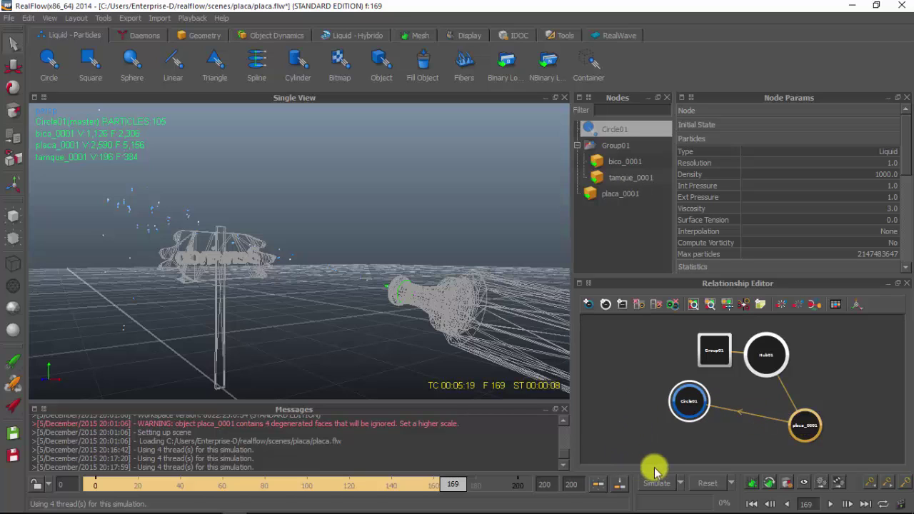
click(656, 483)
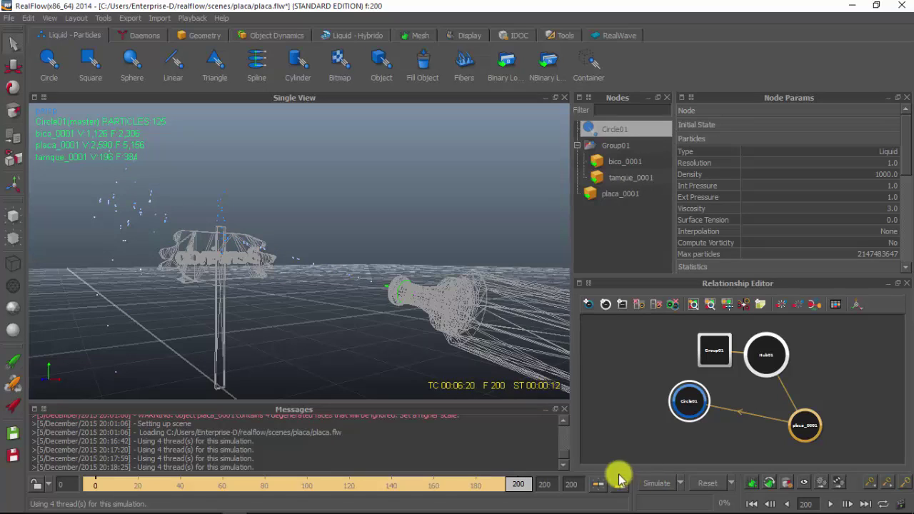
Reset the simulation data and set the Circle01 particle density to 3000.
click(709, 485)
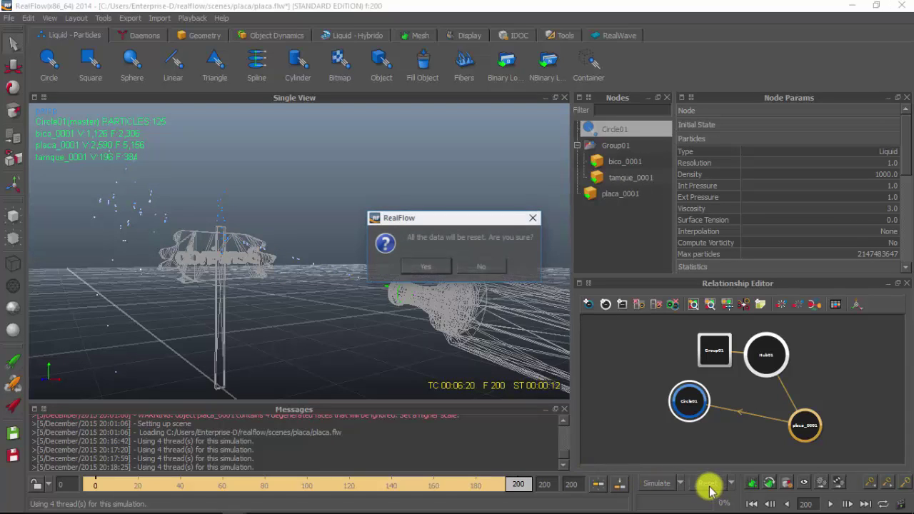
click(425, 266)
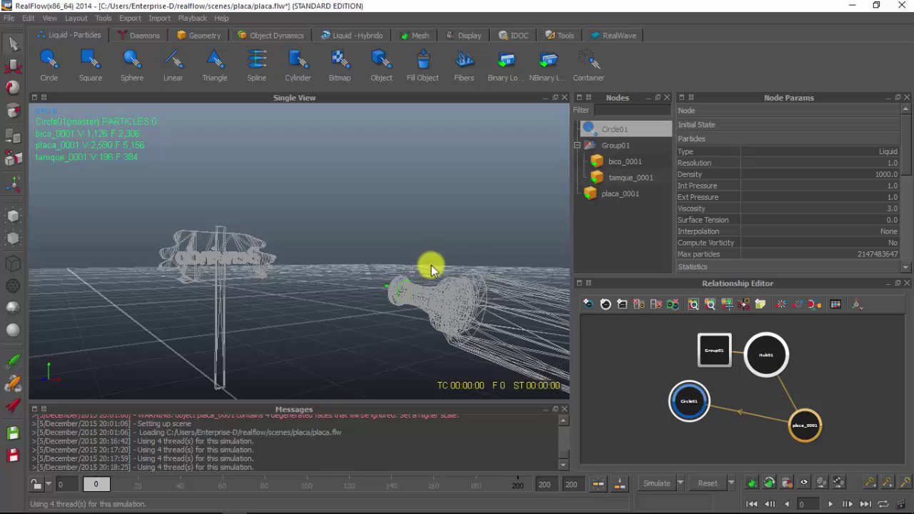
double_click(828, 178)
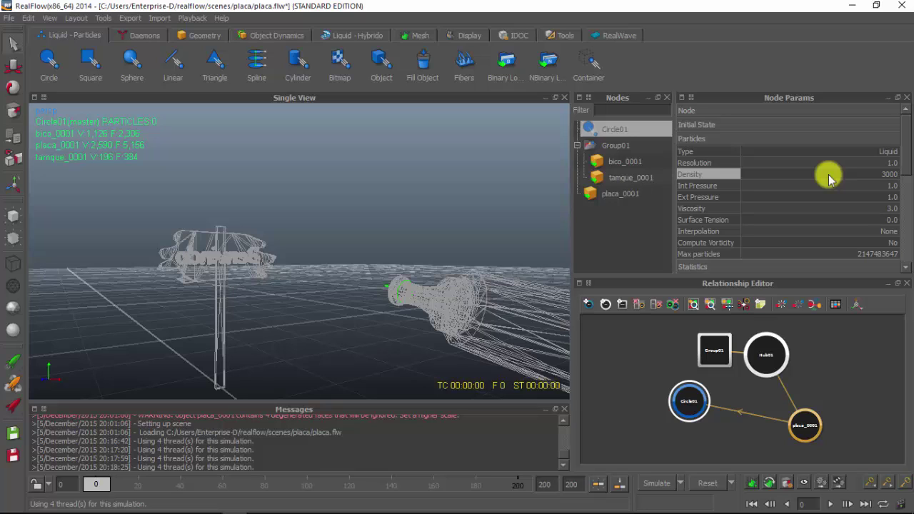
Test the denser fluid by simulating to about frame 87, and reset the simulation data.
click(657, 484)
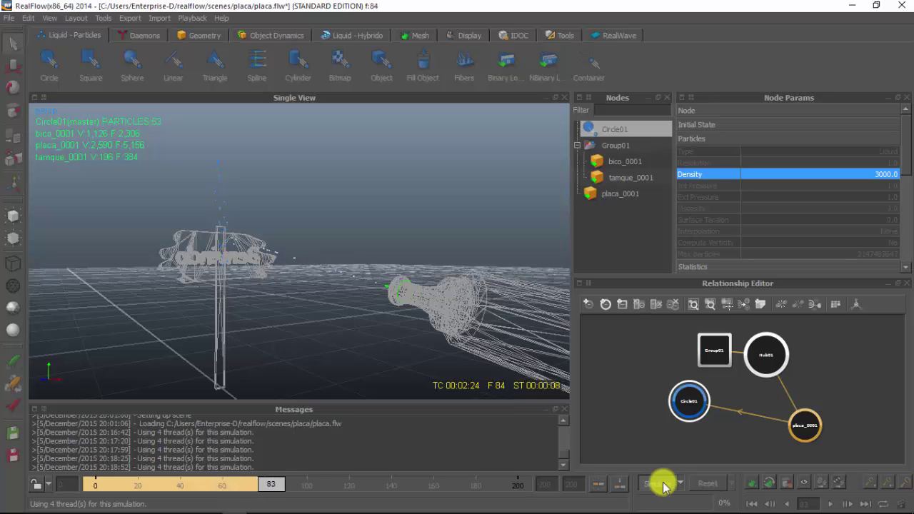
click(661, 484)
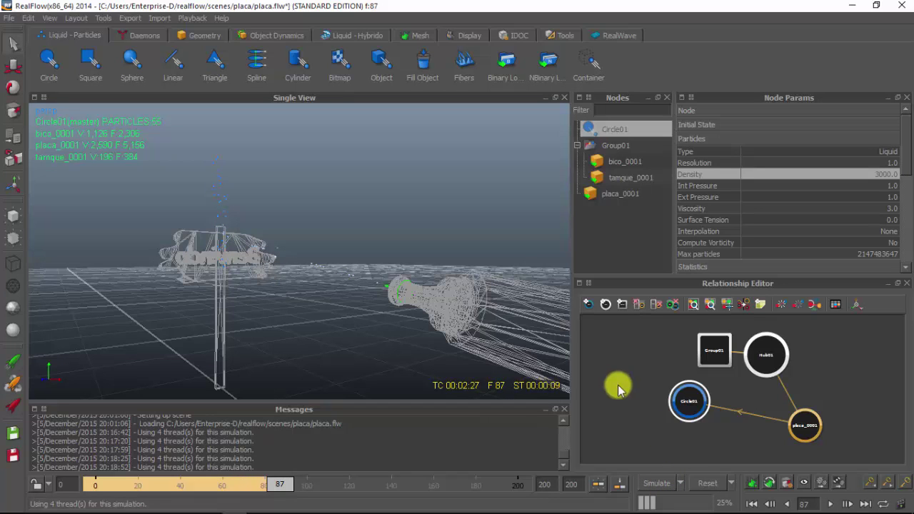
click(705, 484)
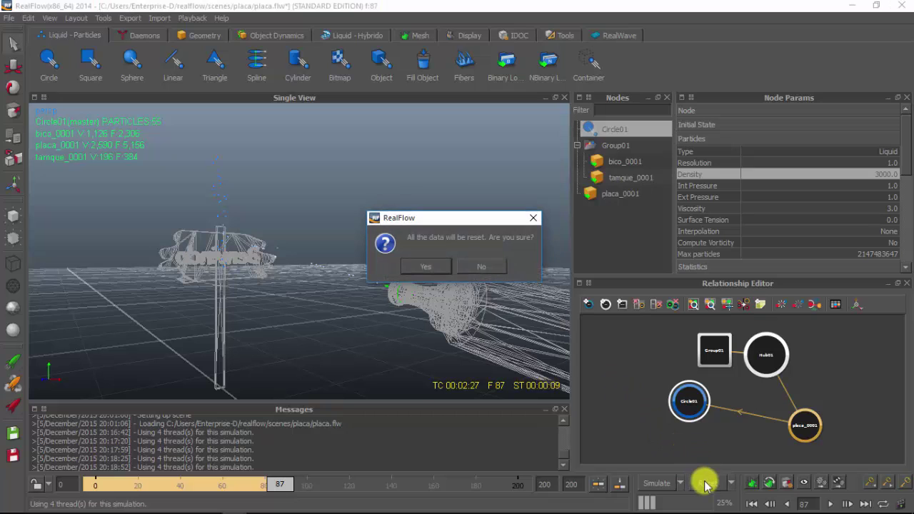
click(421, 266)
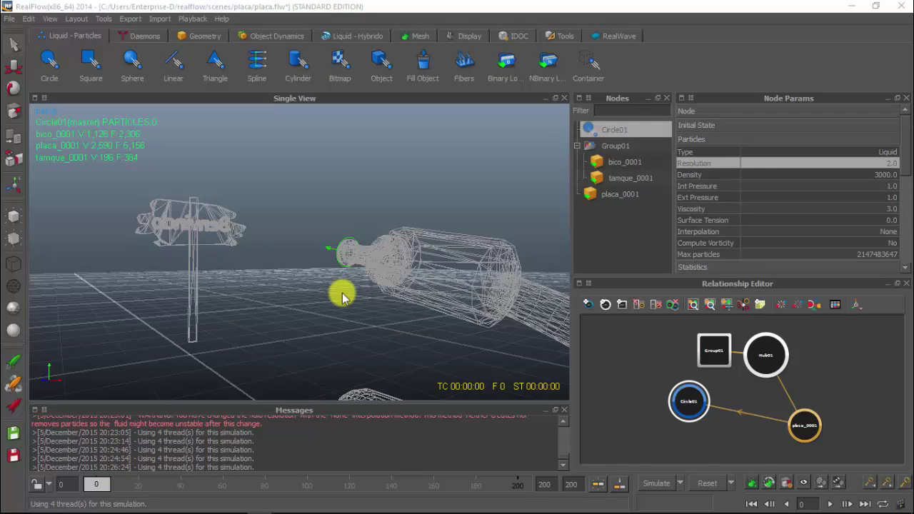
Move placa_0001 closer to the hose nozzle by setting its Z position to -1.0, checking it in the side view.
click(342, 296)
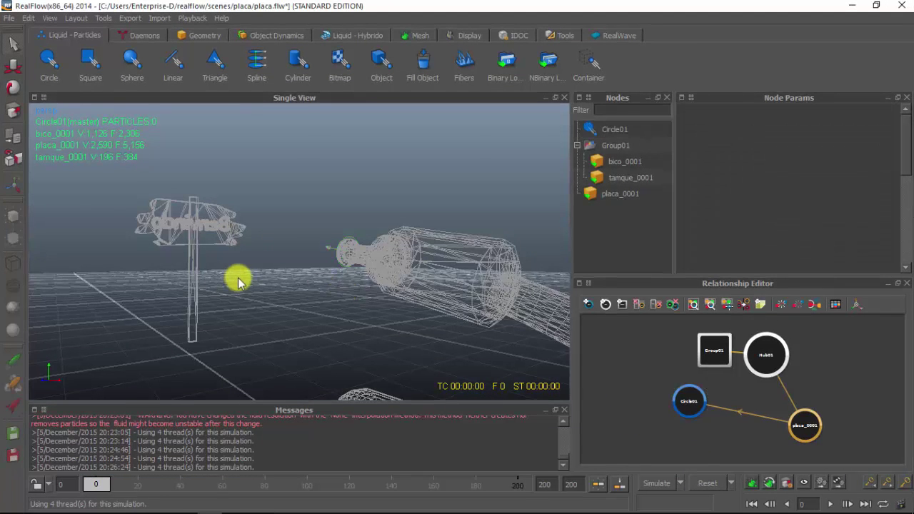
scroll(239, 279, up, 5)
alt+drag(366, 270, 524, 142)
click(541, 222)
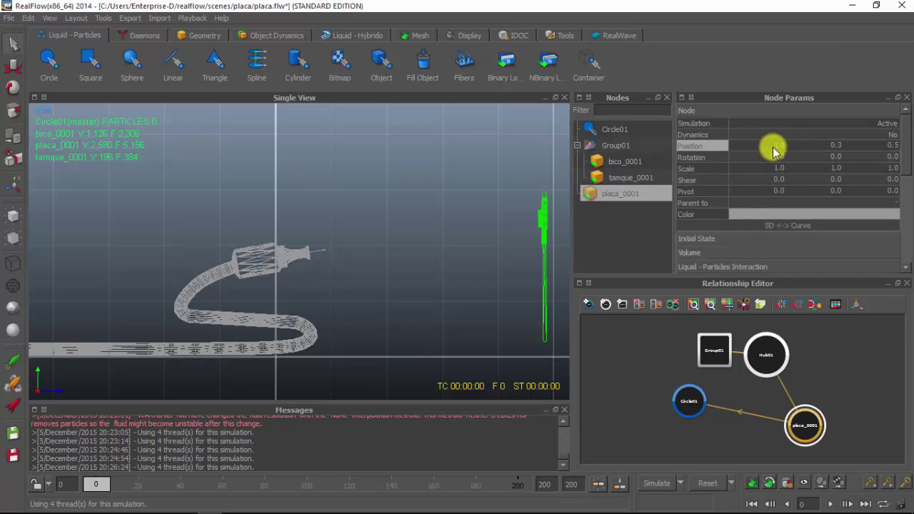
text(0)
click(836, 145)
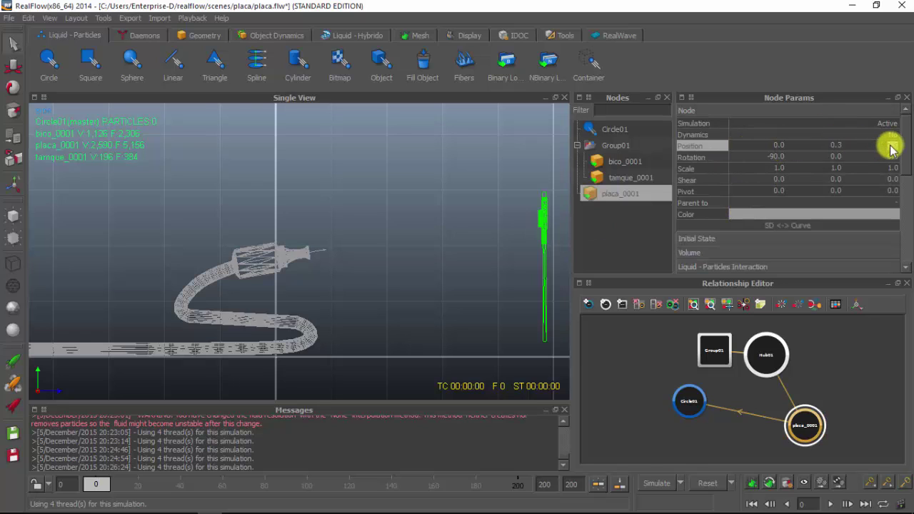
key(Return)
drag(889, 146, 897, 149)
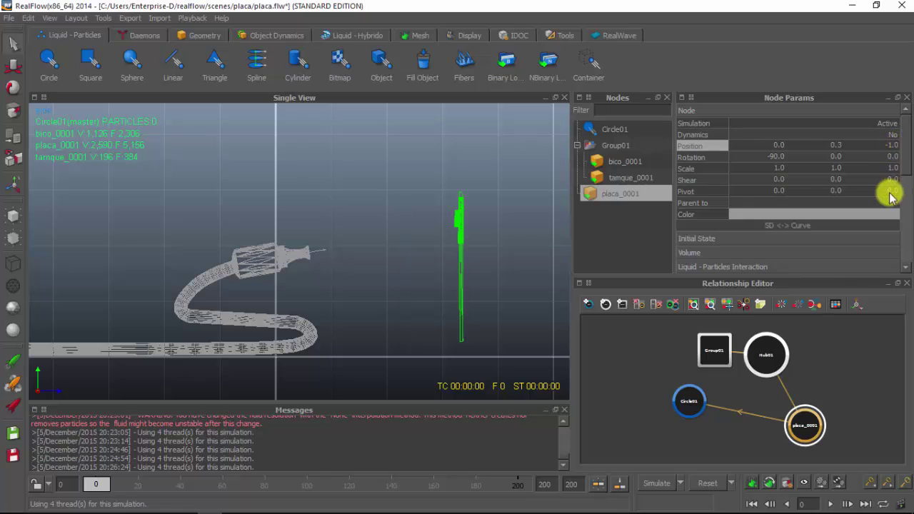
Test the spray against the moved sign by simulating to frame 156, with the Circle01 emitter selected and the perspective view shown.
click(654, 483)
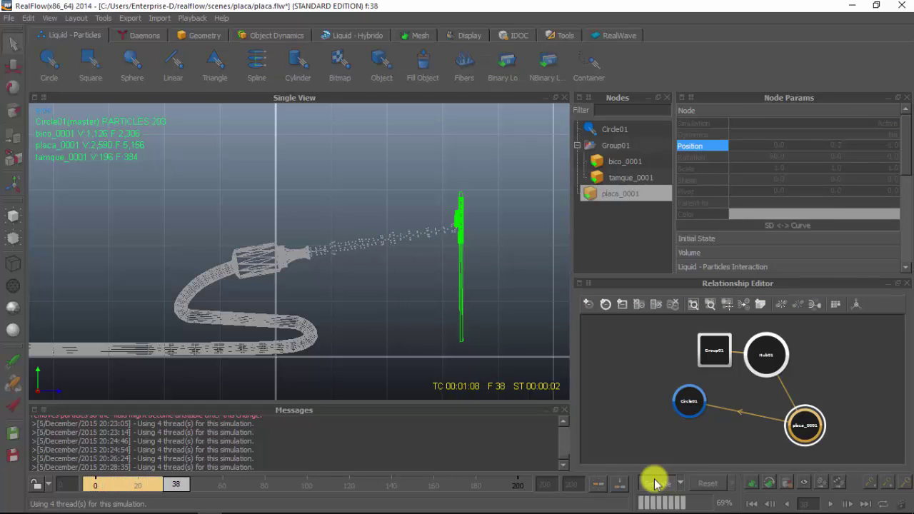
click(682, 410)
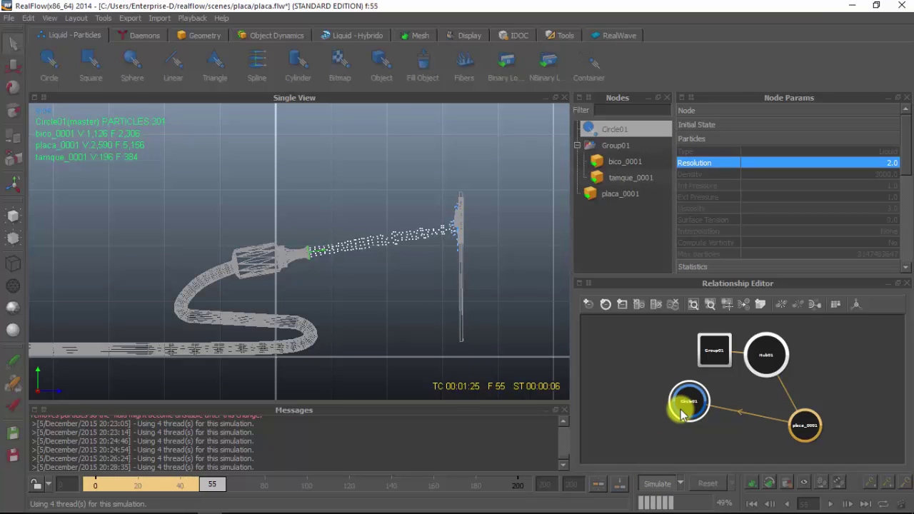
key(4)
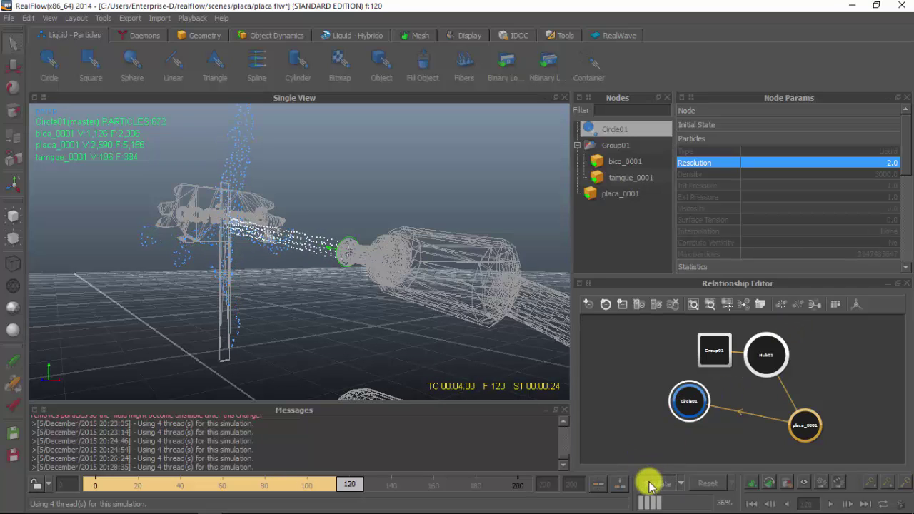
click(648, 483)
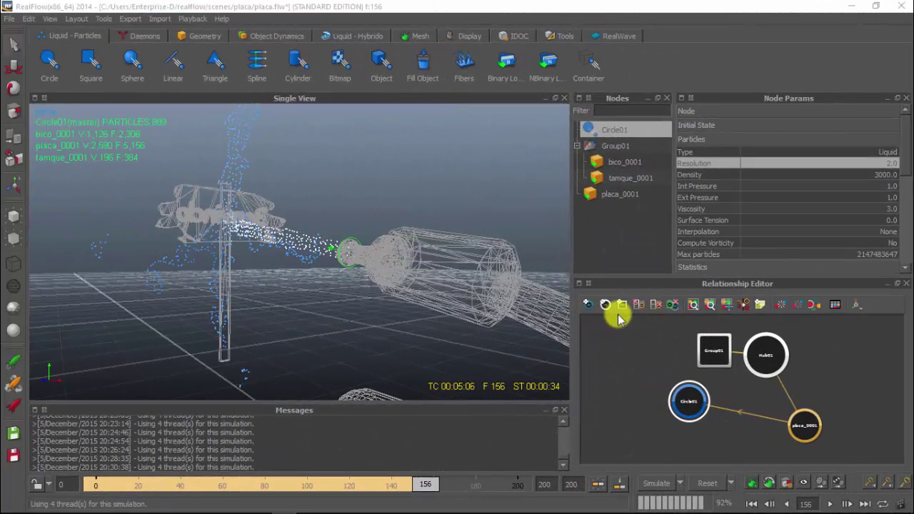
Append "agua da mangueira" to the Circle01 emitter's name.
right_click(614, 136)
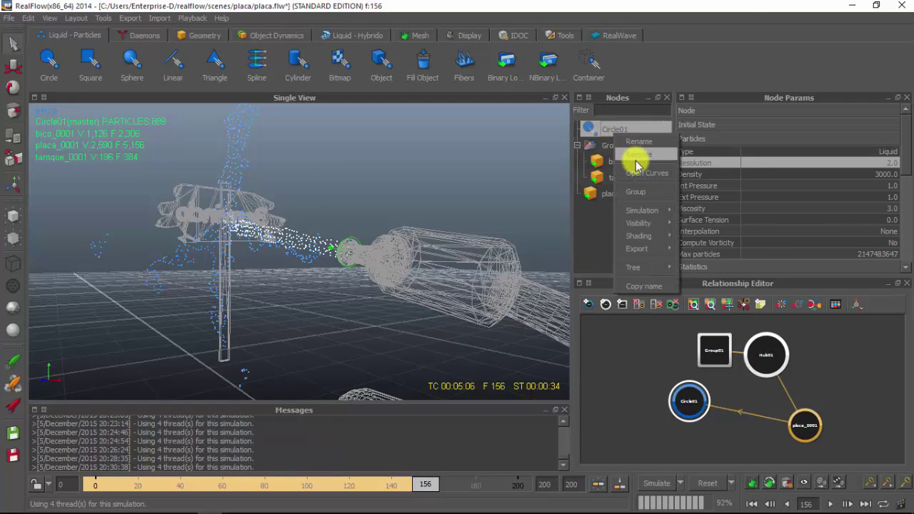
mouse_move(646, 248)
mouse_move(643, 214)
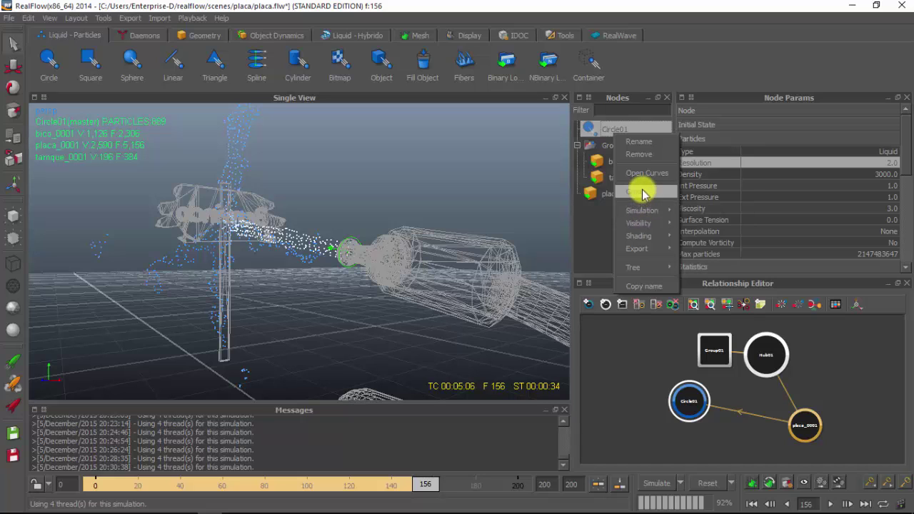
click(644, 142)
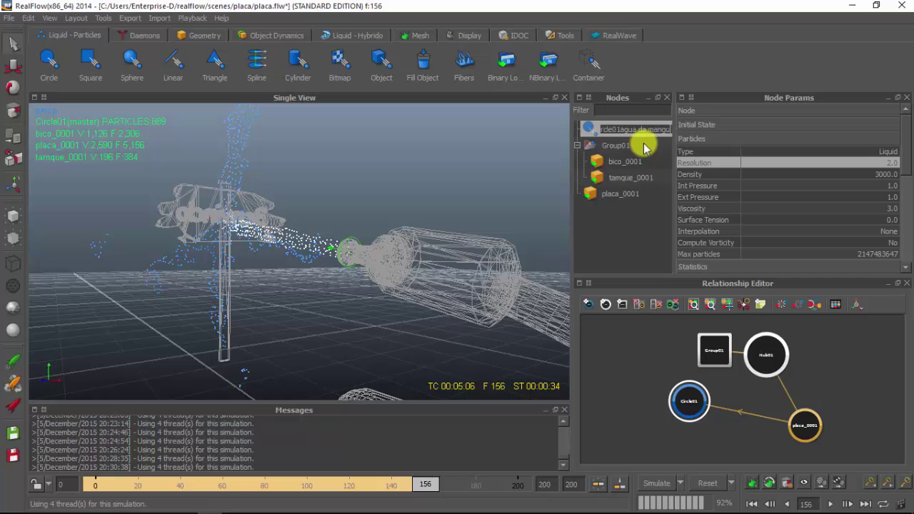
key(Return)
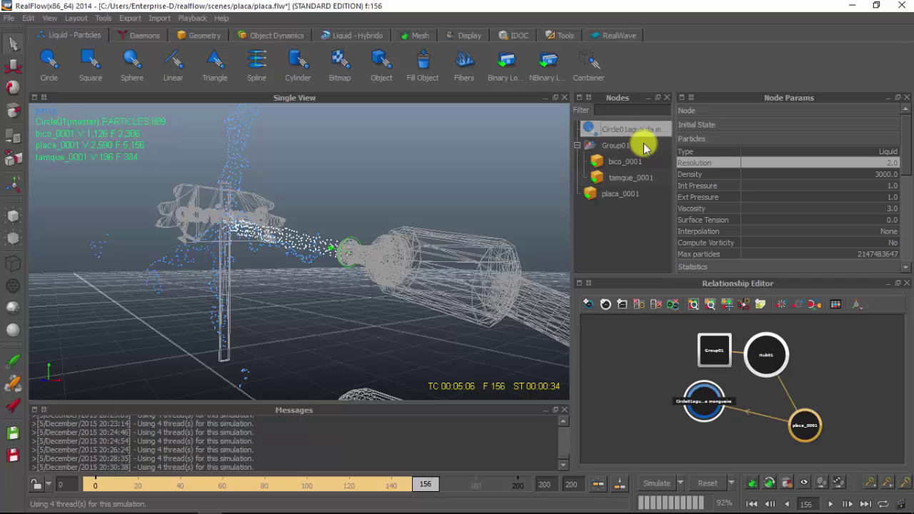
Rename the circle emitter node as agua da mangueira, without the Circle01 prefix.
right_click(628, 135)
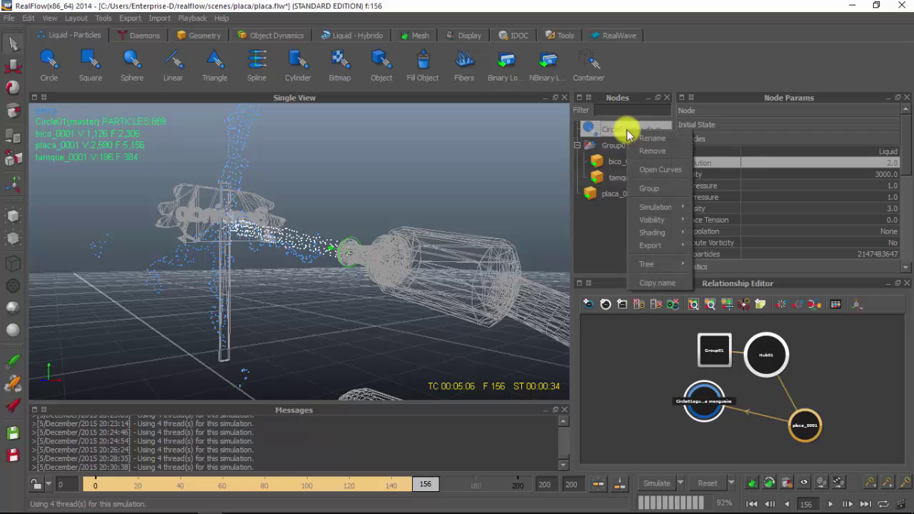
click(647, 138)
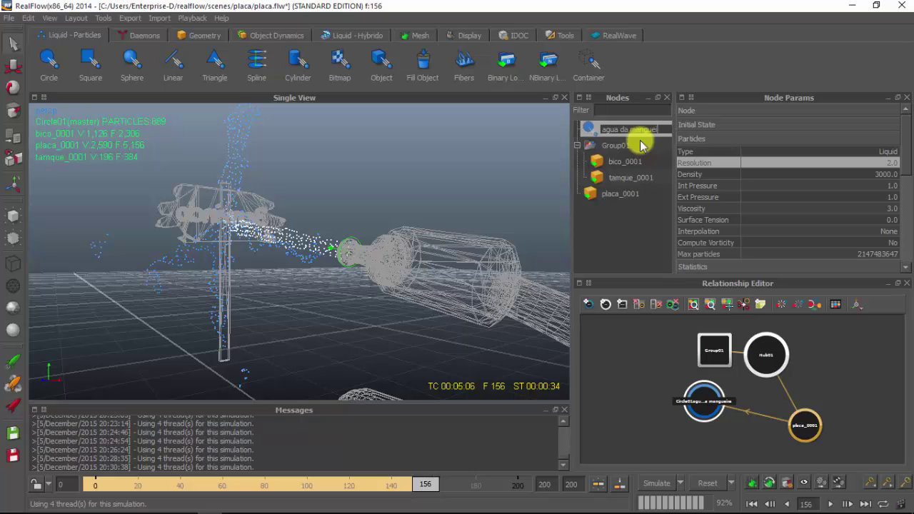
text(a)
key(Return)
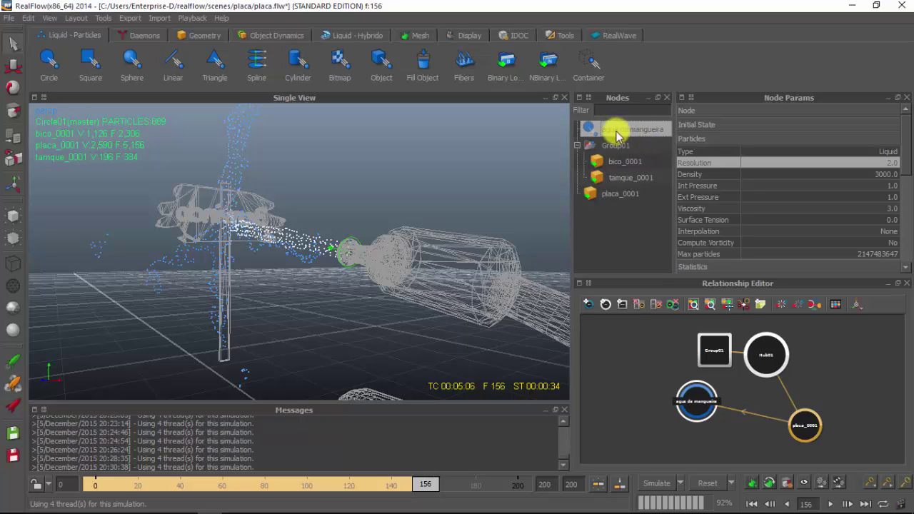
Rearrange the Relationship Editor nodes with Hub01 above Group01 and placa_0001, and agua da mangueira beside placa_0001.
drag(697, 393, 854, 429)
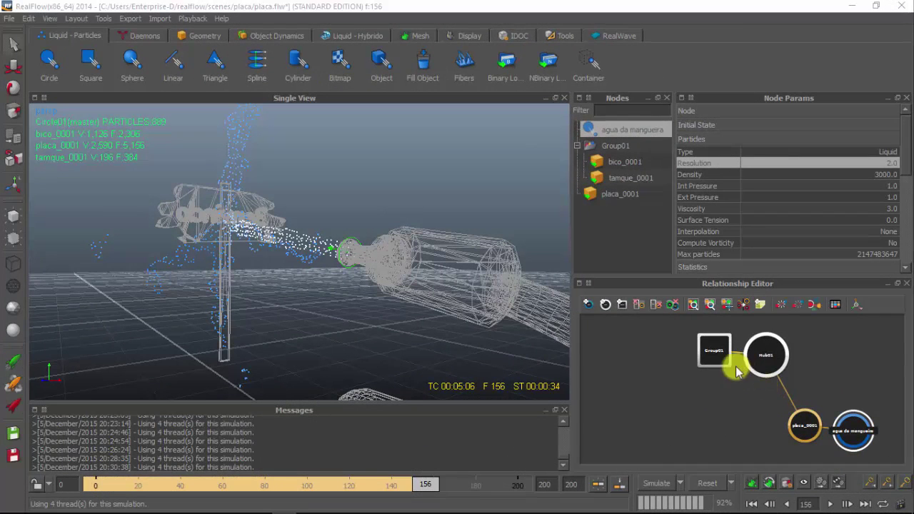
drag(714, 359, 622, 428)
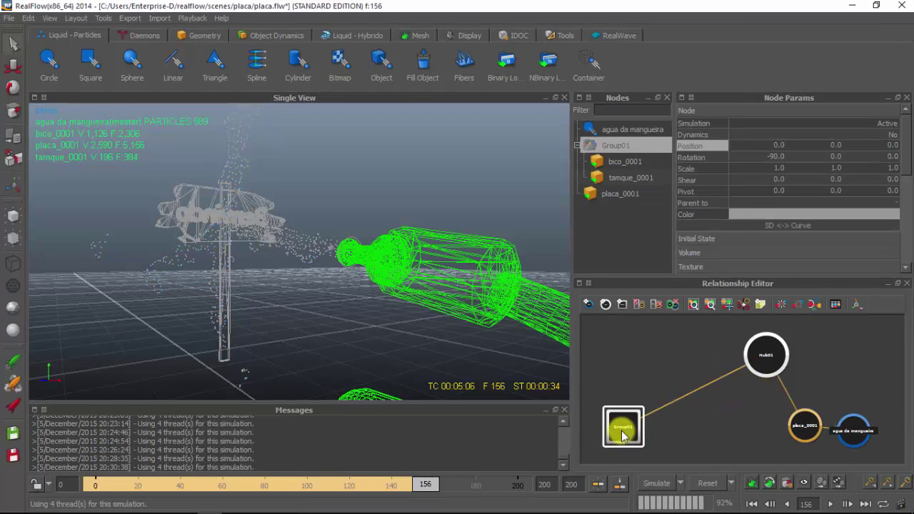
drag(768, 355, 639, 348)
drag(805, 426, 700, 428)
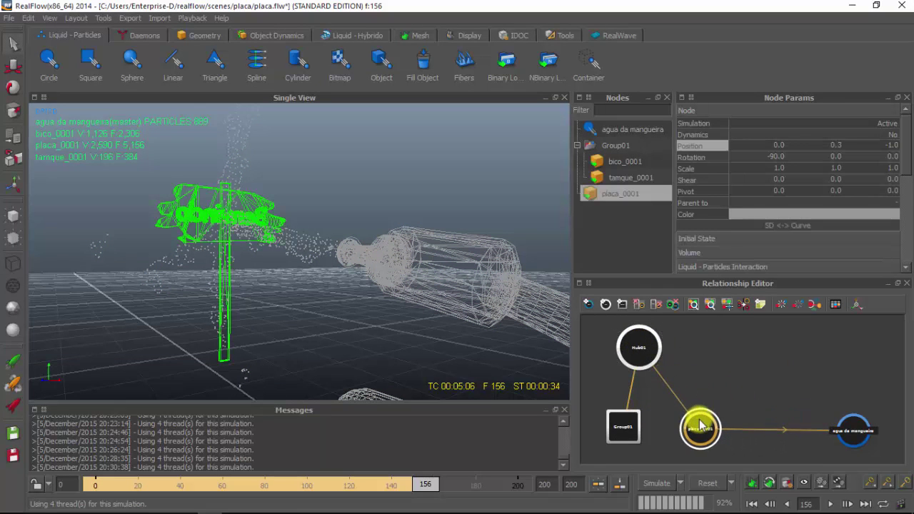
drag(847, 430, 786, 437)
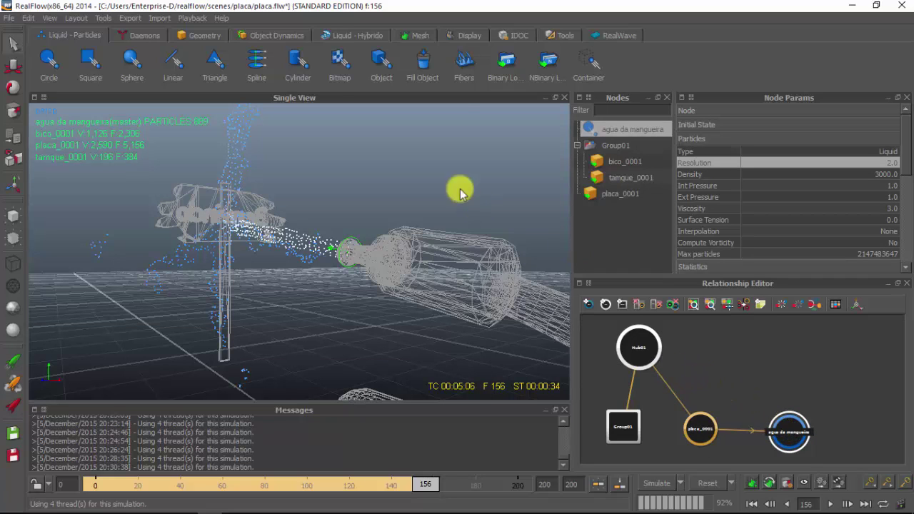
Add a Gravity daemon to the scene and reset the simulation data.
click(137, 36)
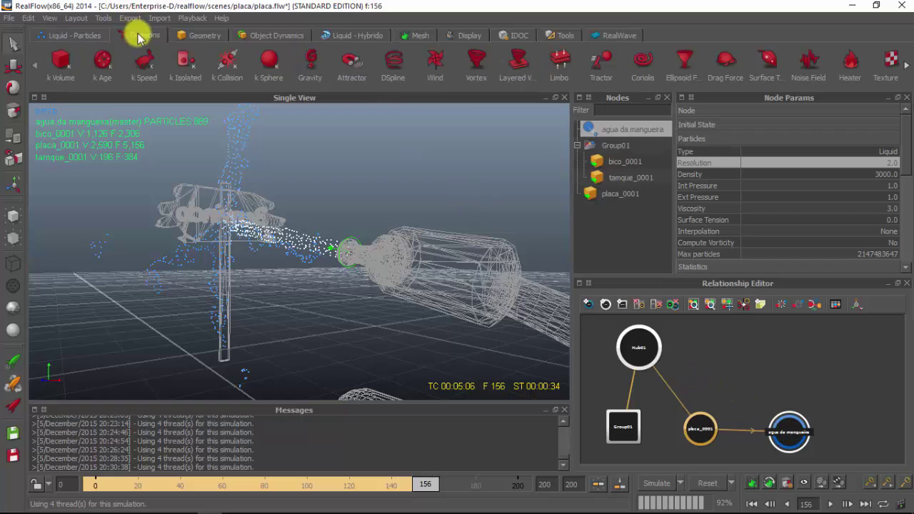
click(314, 62)
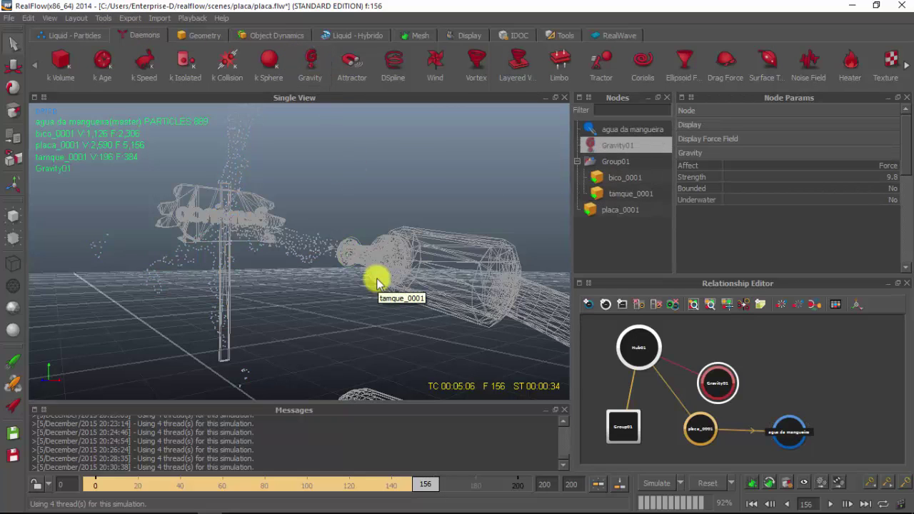
key(ctrl+alt+a)
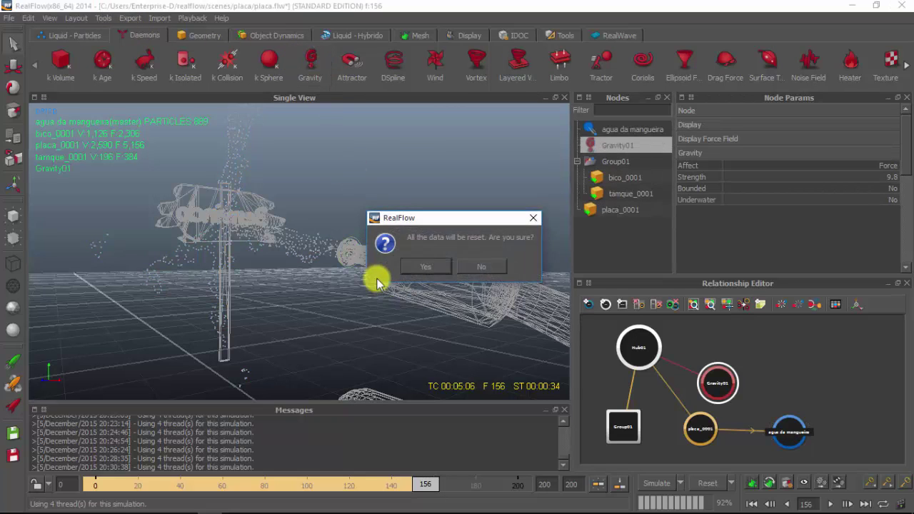
click(426, 267)
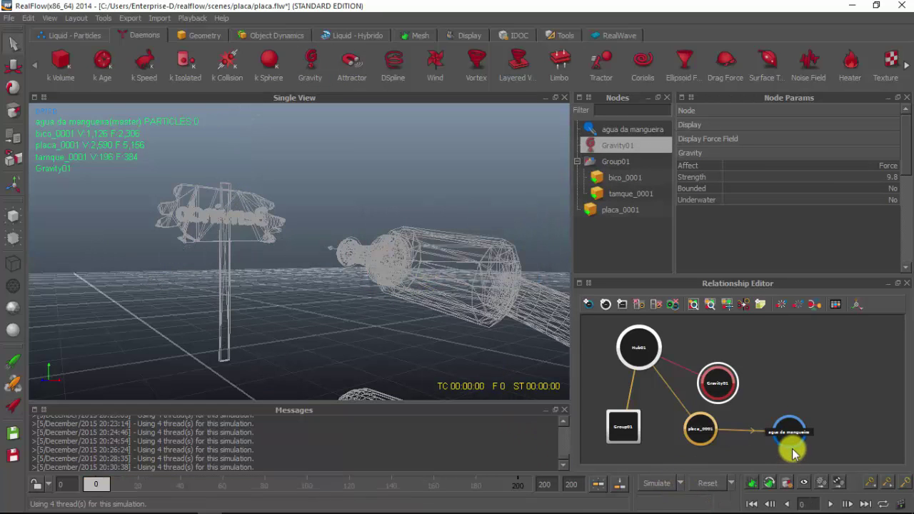
Select the agua da mangueira emitter and test the simulation to frame 57.
click(792, 448)
click(645, 484)
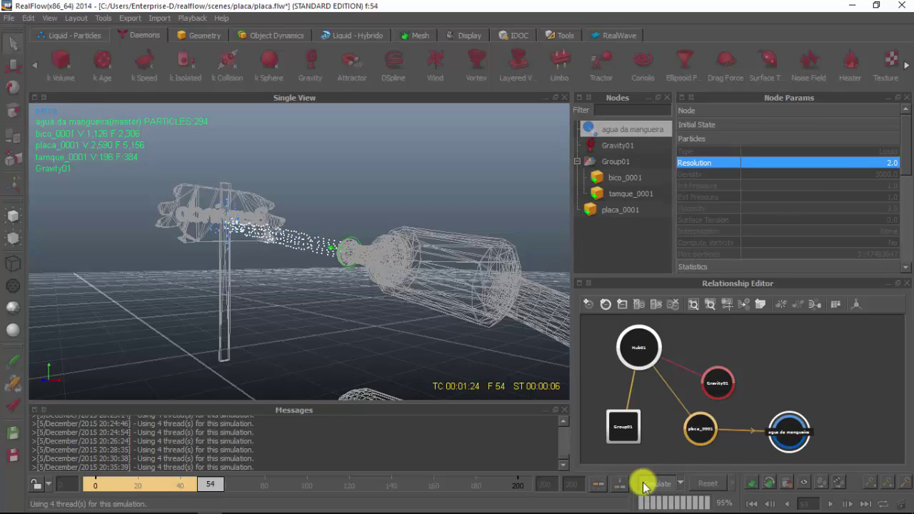
click(654, 486)
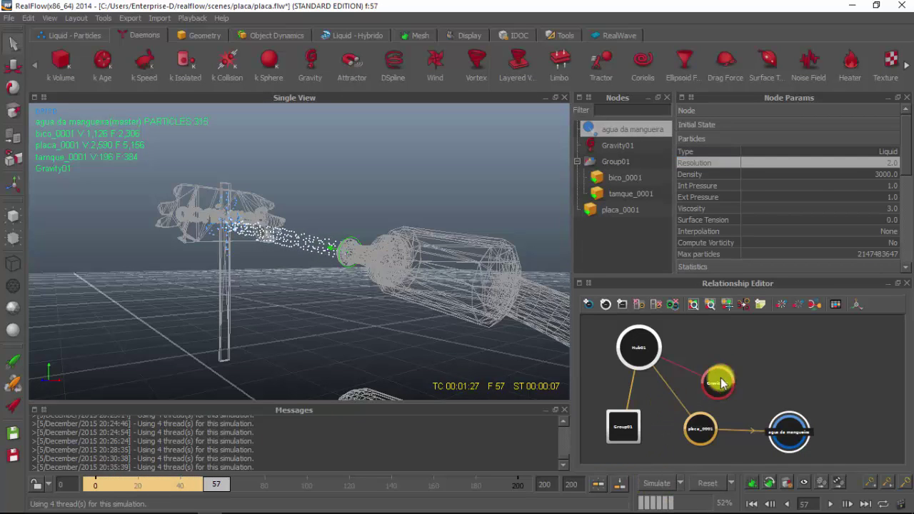
Add a second hub in the Relationship Editor, link Gravity01 and agua da mangueira to it, and space out the nodes.
drag(716, 380, 714, 354)
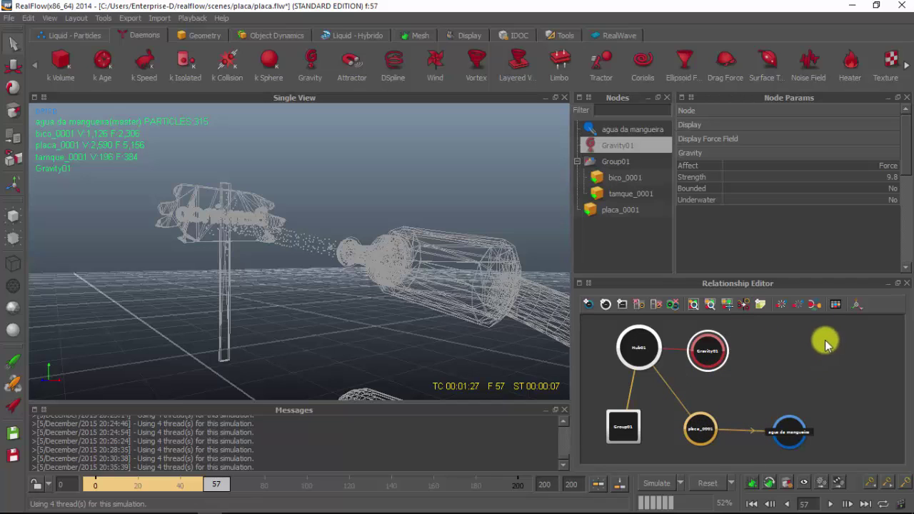
click(606, 305)
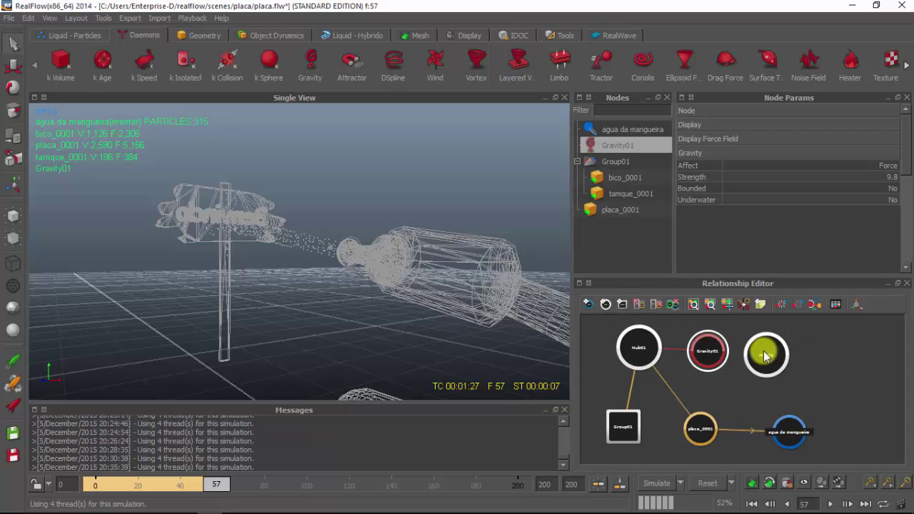
drag(764, 355, 804, 353)
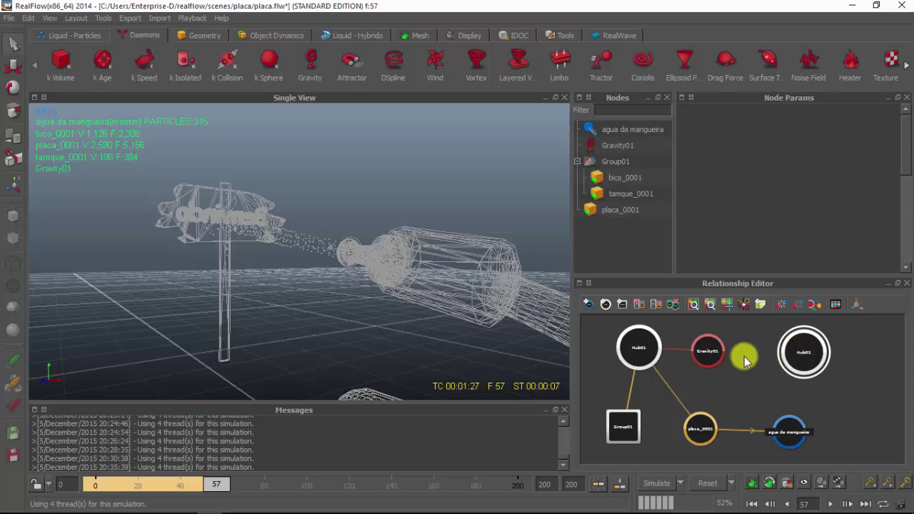
drag(722, 351, 795, 357)
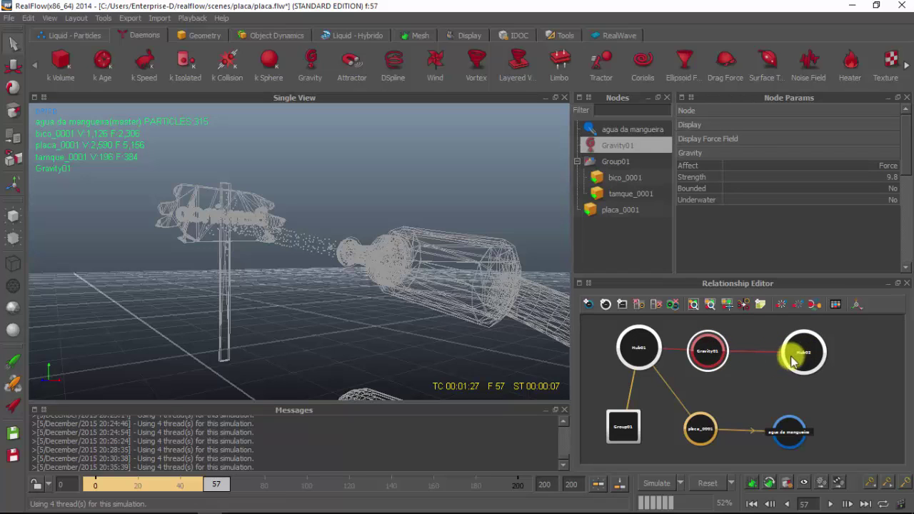
click(788, 424)
drag(788, 425, 799, 370)
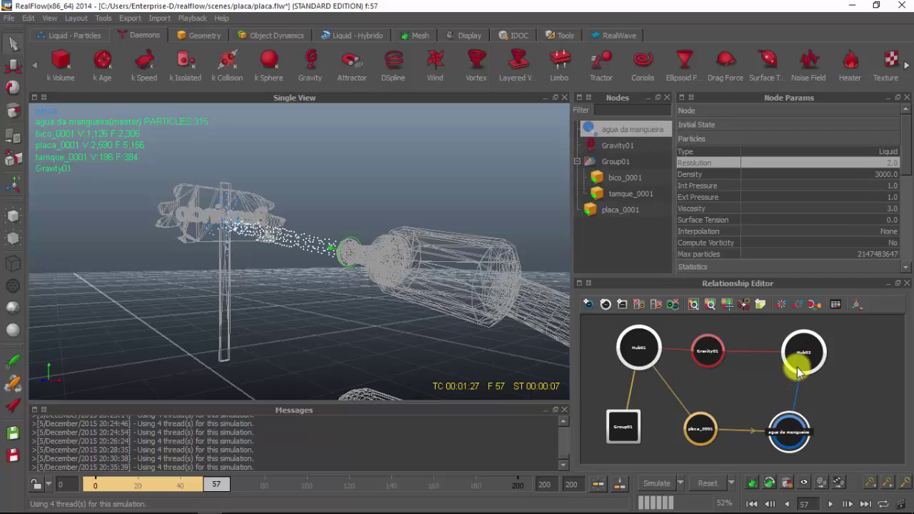
click(718, 347)
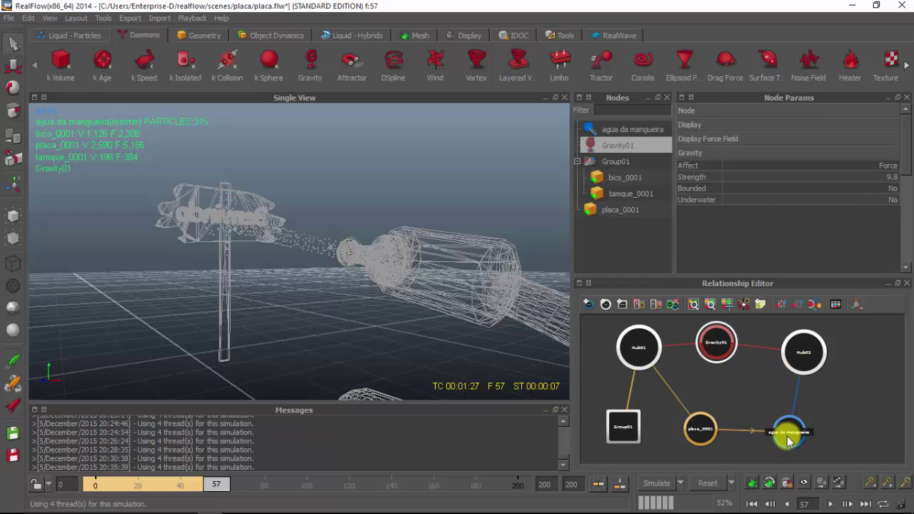
drag(790, 440, 820, 438)
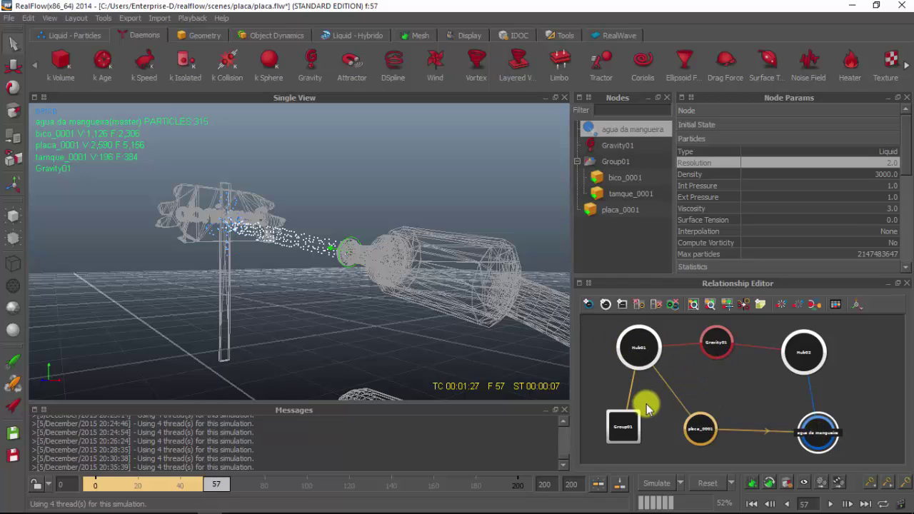
Reset the simulation data and rerun the simulation with gravity linked to the emitter through Hub02.
key(ctrl+r)
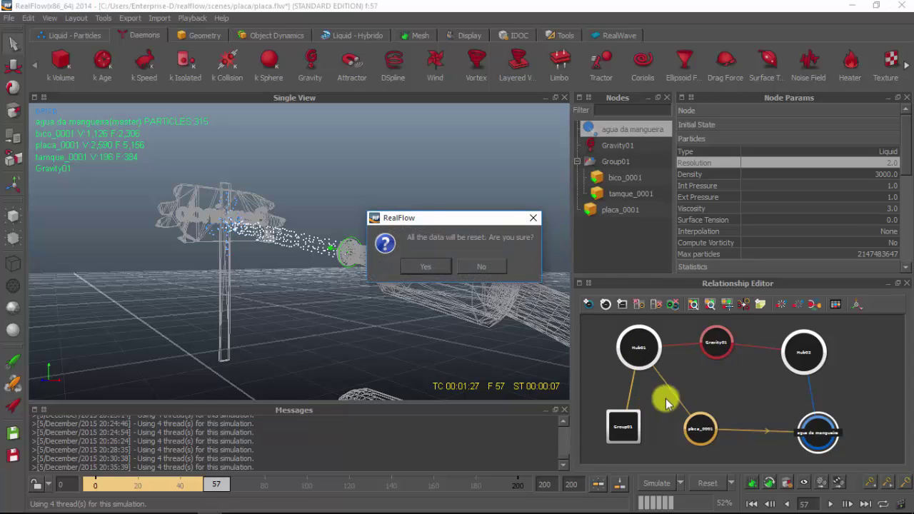
click(434, 263)
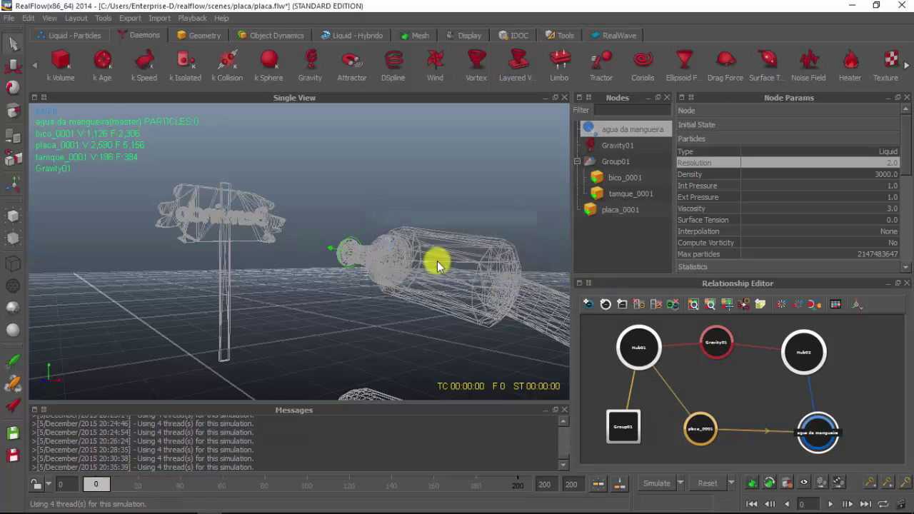
click(650, 486)
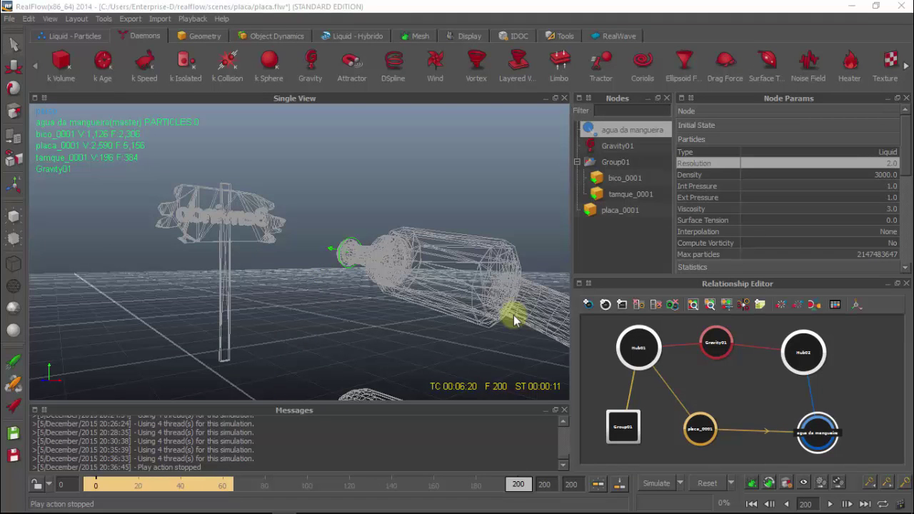
Select the Gravity01 daemon and check its Strength value.
click(615, 146)
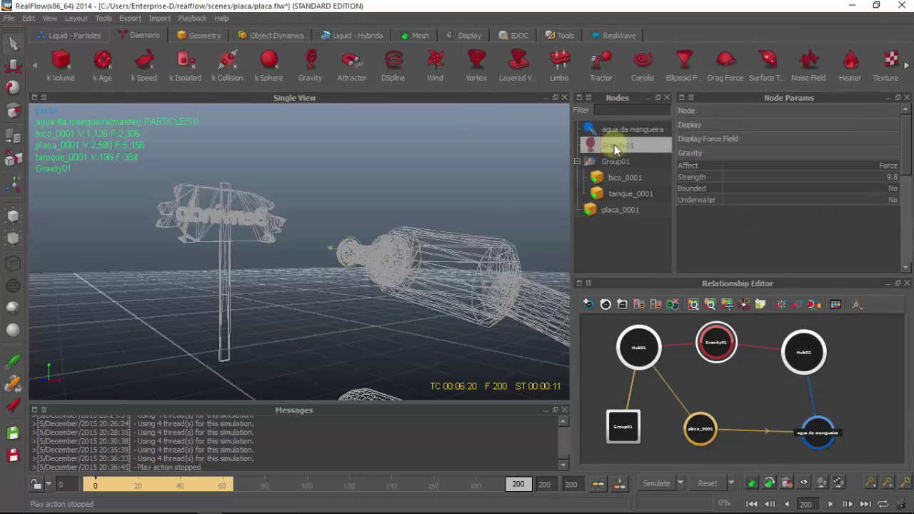
click(889, 178)
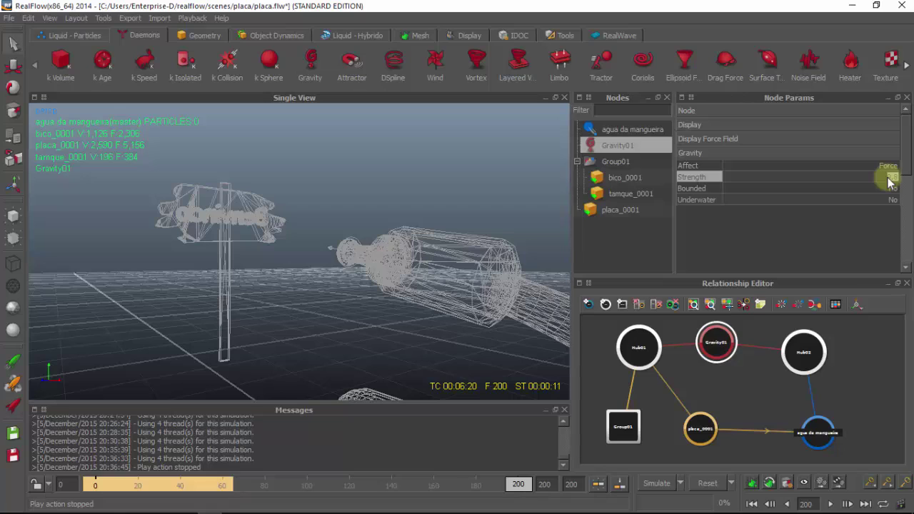
double_click(891, 178)
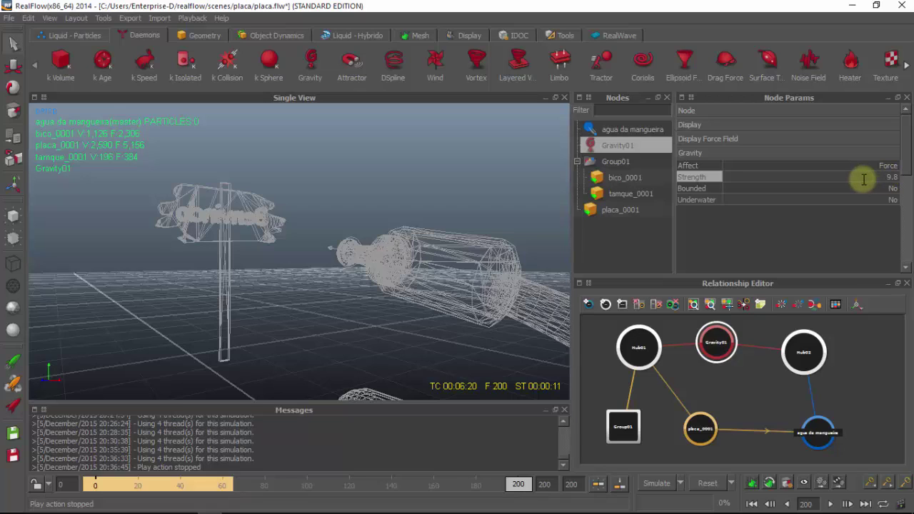
Set the agua da mangueira emitter's circle Speed to 10 and test the simulation to frame 13.
click(656, 133)
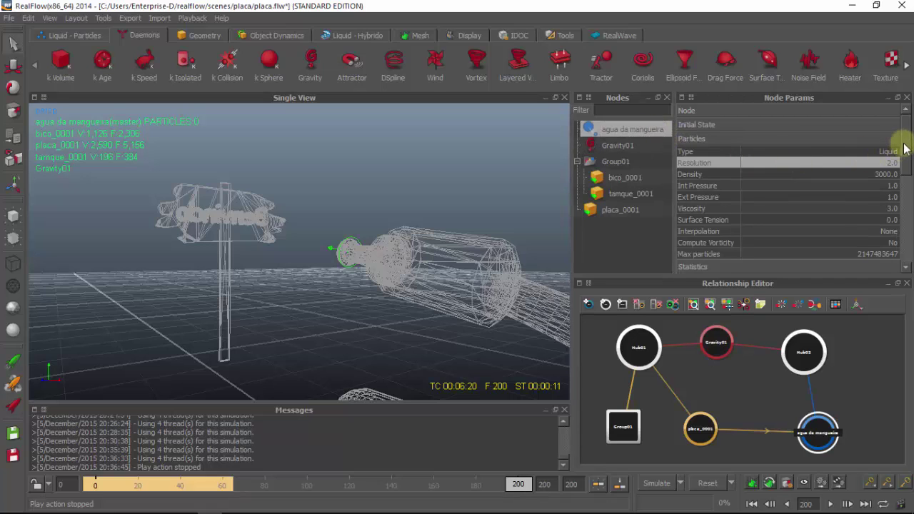
drag(906, 149, 908, 207)
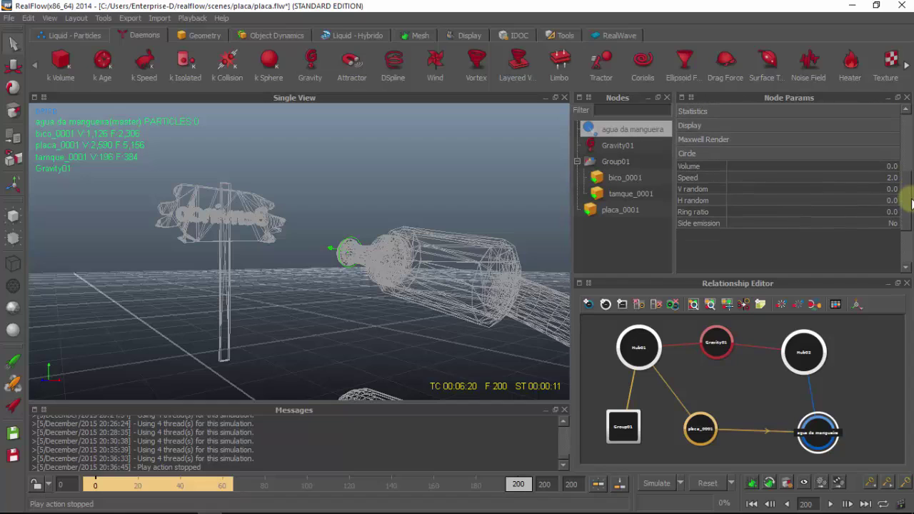
double_click(839, 177)
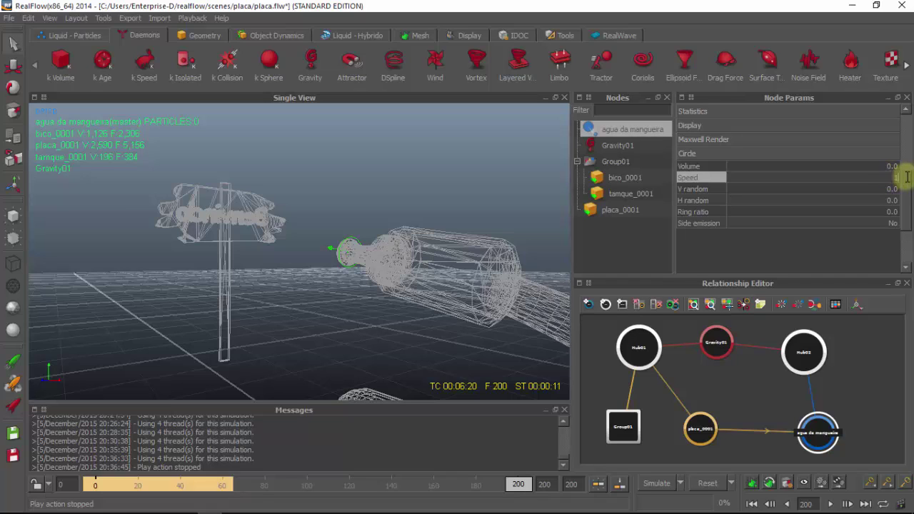
key(Return)
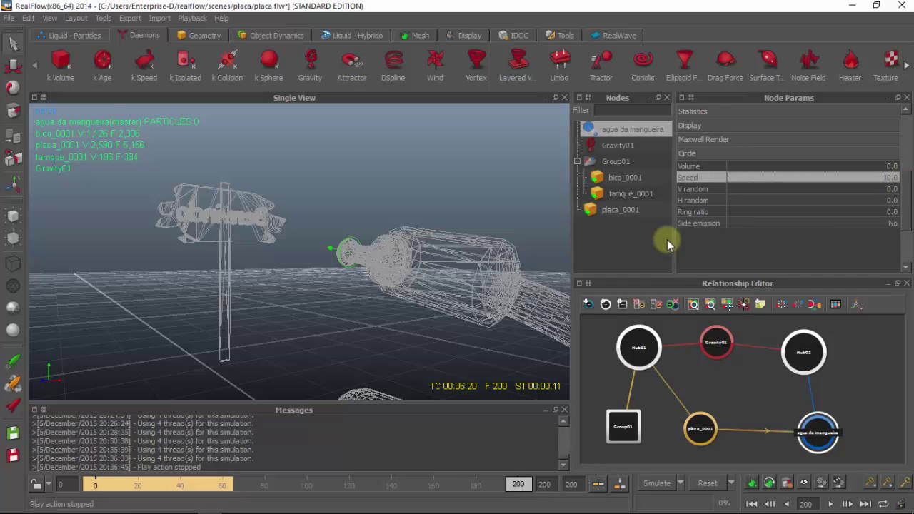
click(651, 484)
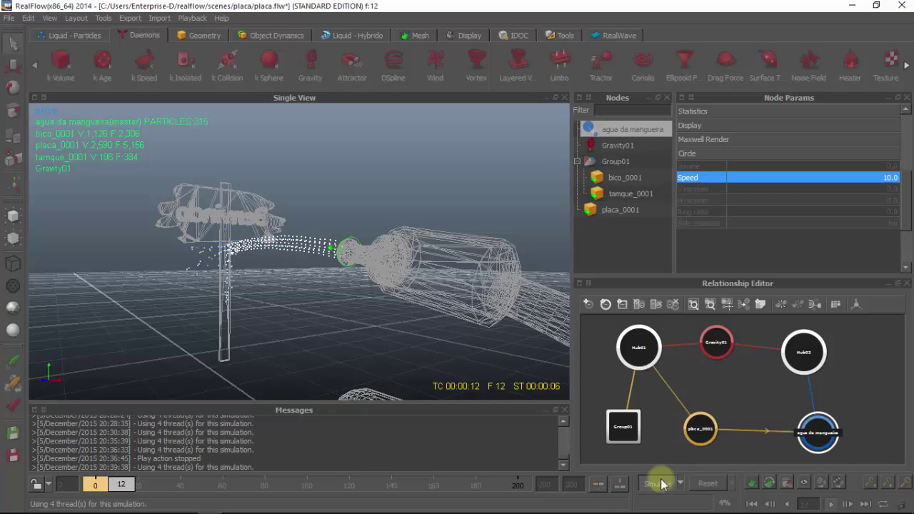
click(661, 484)
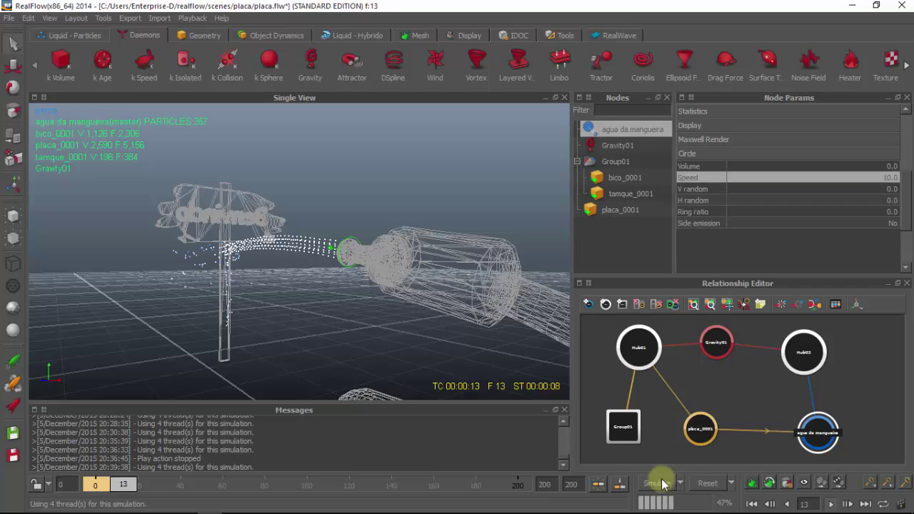
Reset the simulation data and set the agua da mangueira emitter's Speed to 18.
click(700, 484)
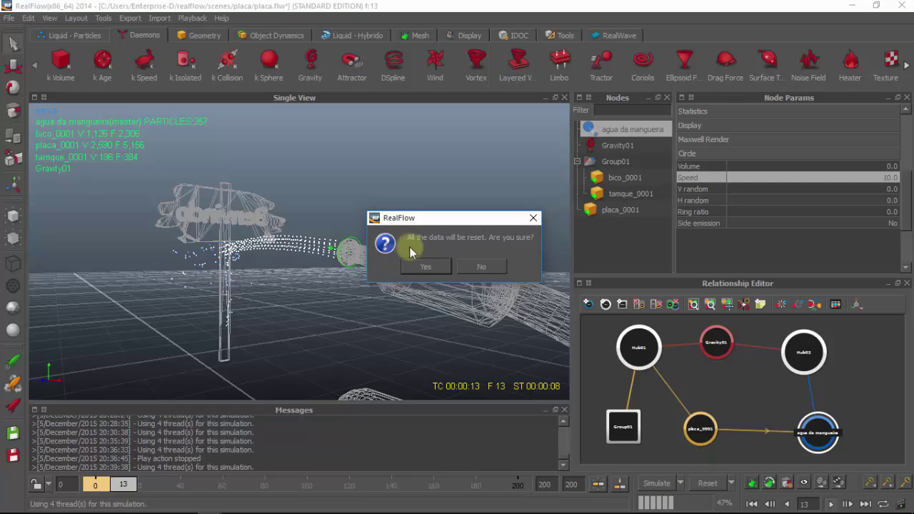
click(422, 263)
click(883, 179)
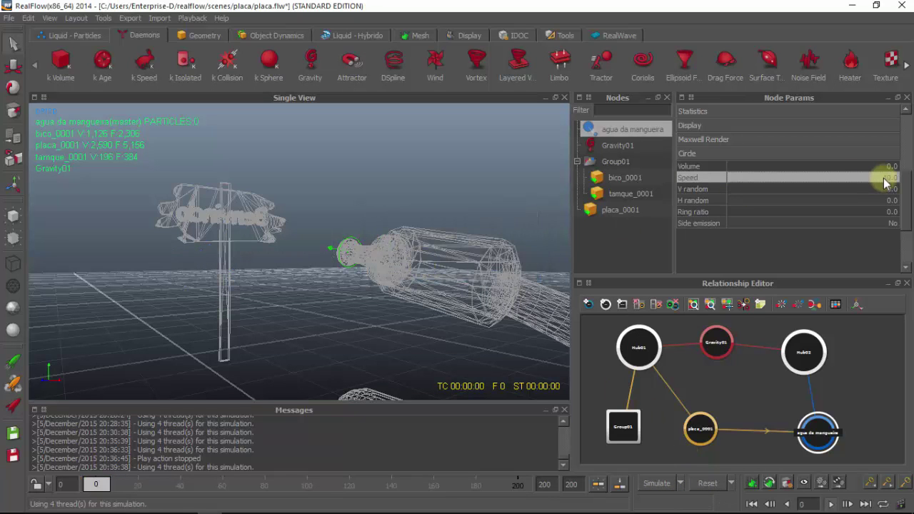
double_click(889, 179)
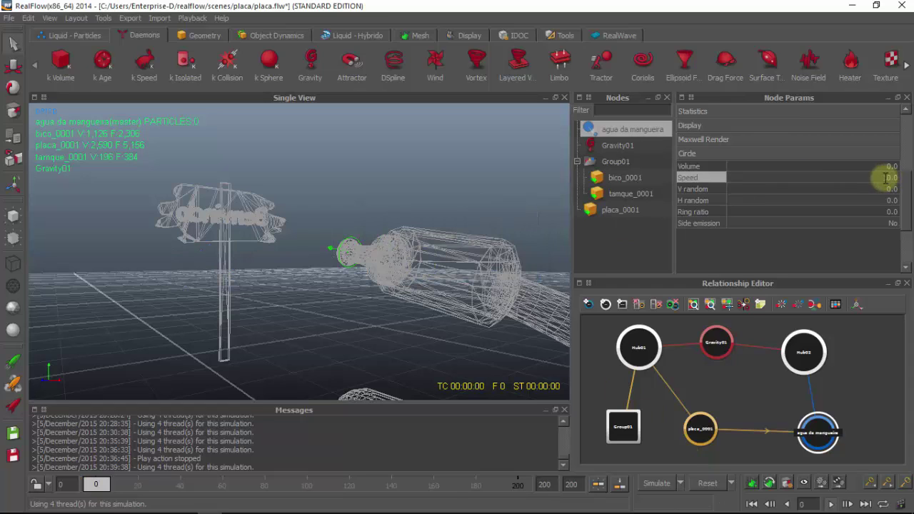
drag(885, 178, 902, 179)
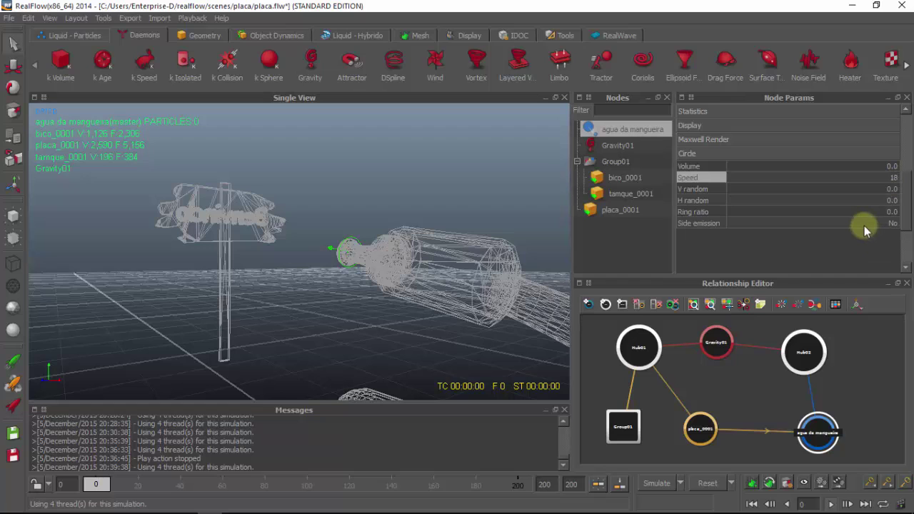
key(Return)
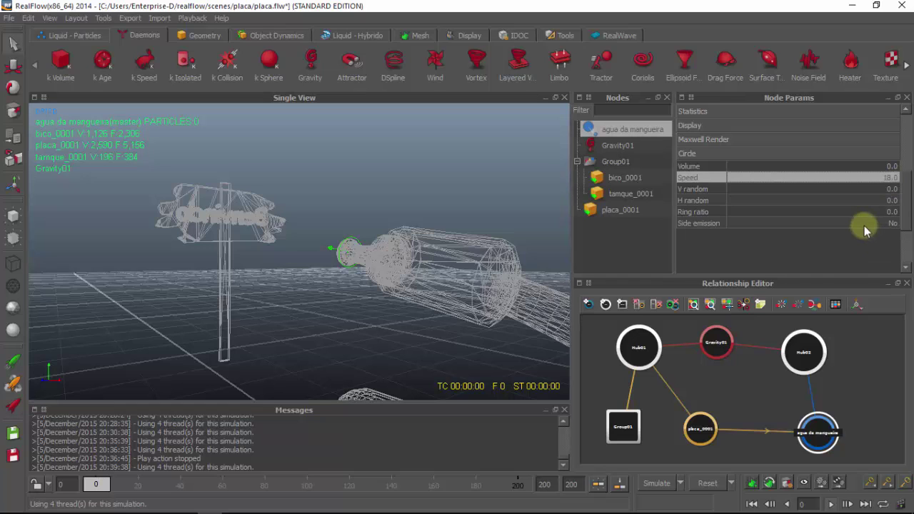
Test the emitter's new speed by simulating to frame 19, and reset the simulation data.
click(660, 484)
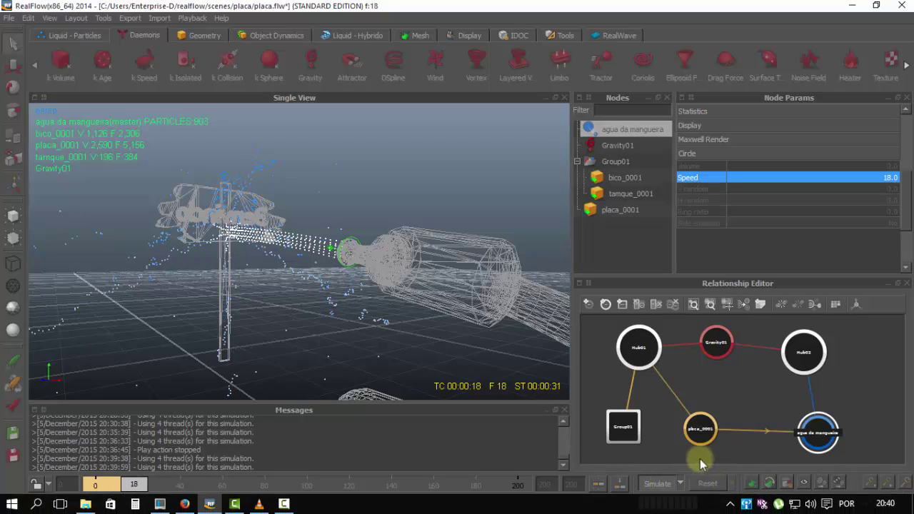
click(659, 484)
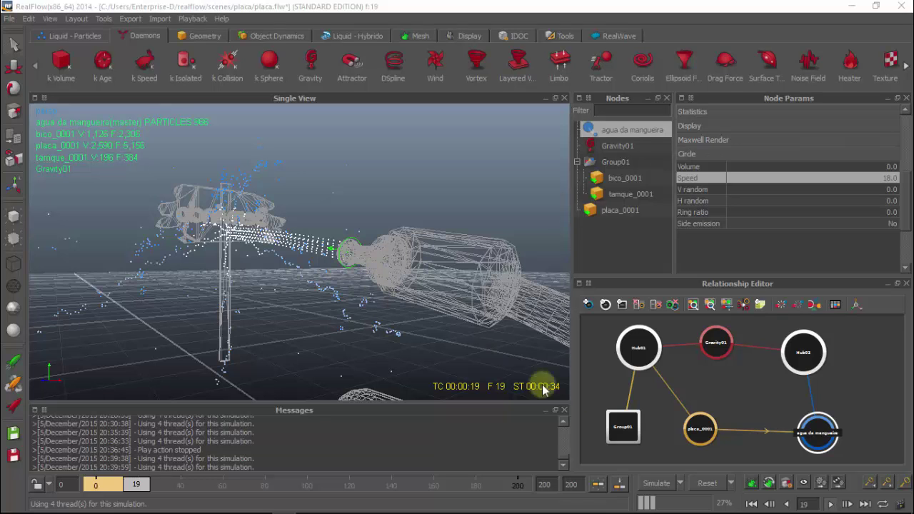
click(713, 488)
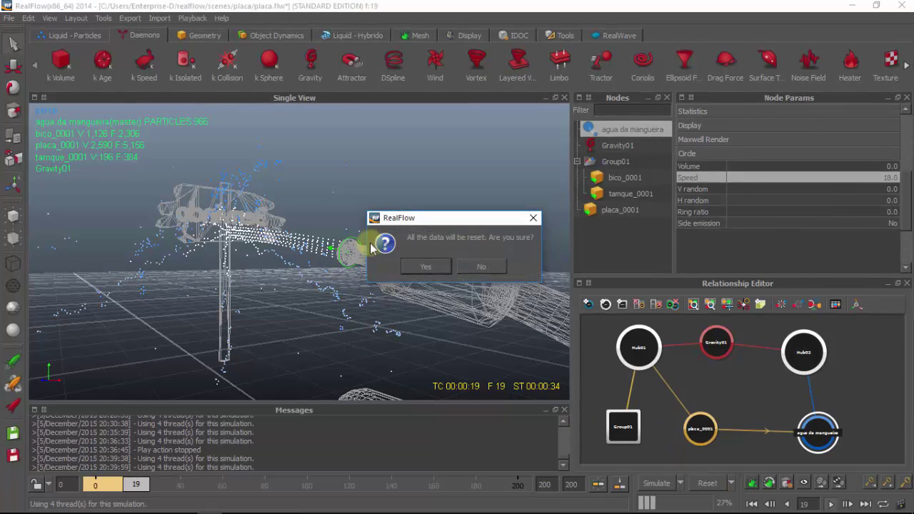
click(405, 264)
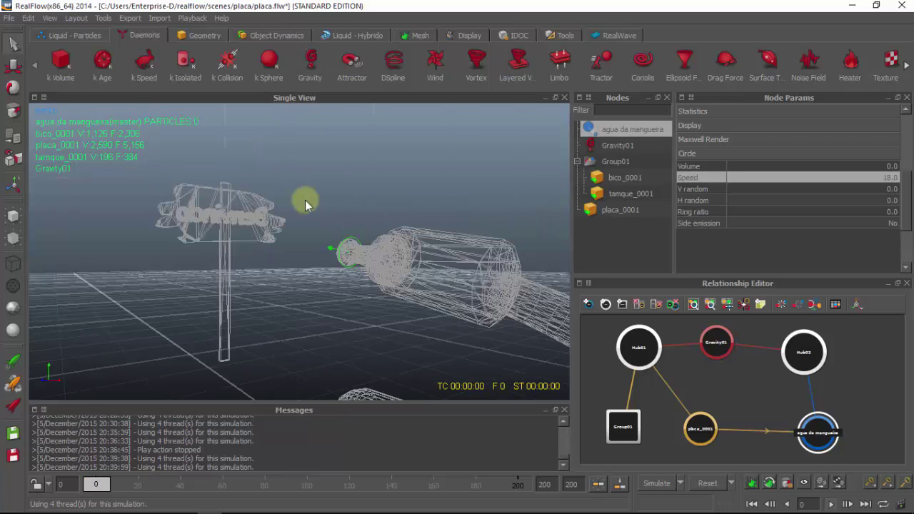
In the side view, move placa_0001 to position 0, 1, -3 and tilt it to an X rotation of -75.
key(2)
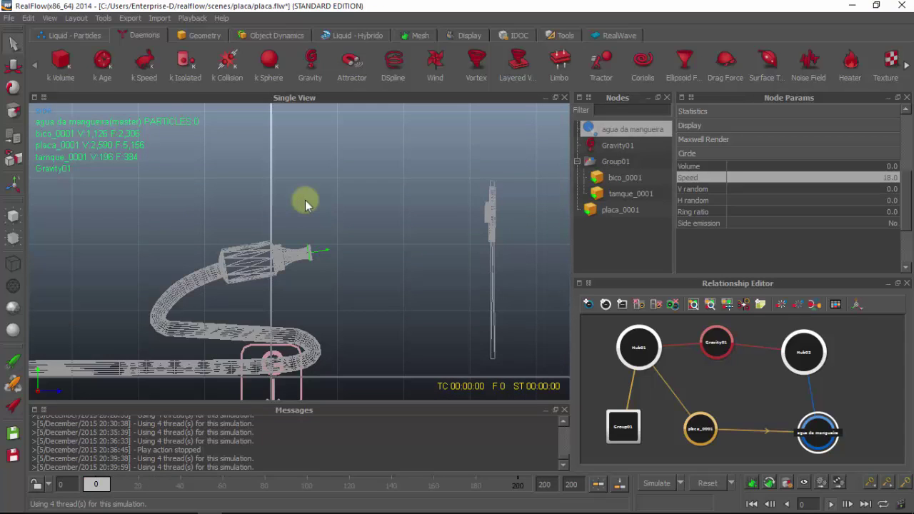
click(494, 221)
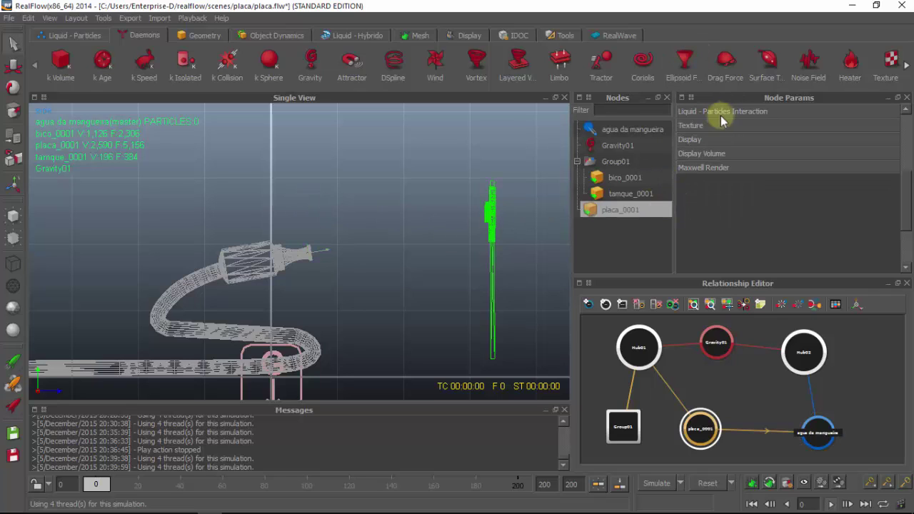
scroll(836, 118, up, 3)
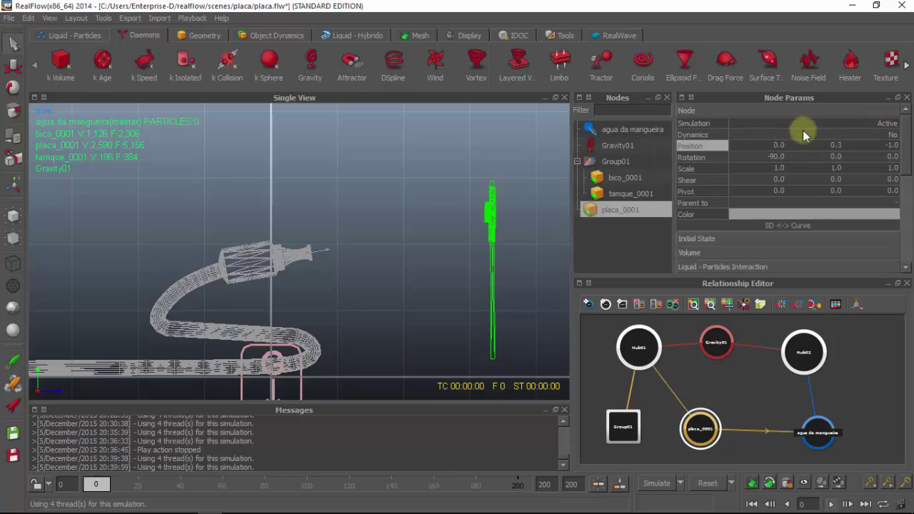
click(749, 113)
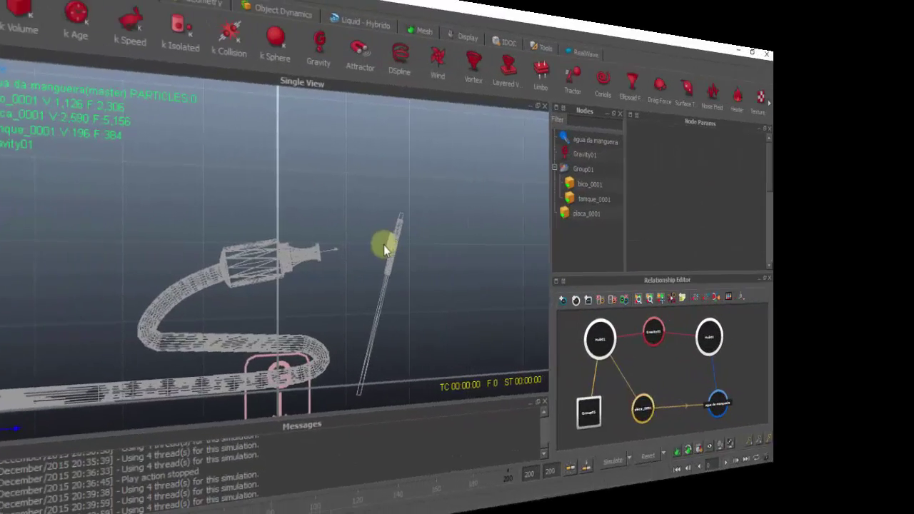
click(384, 245)
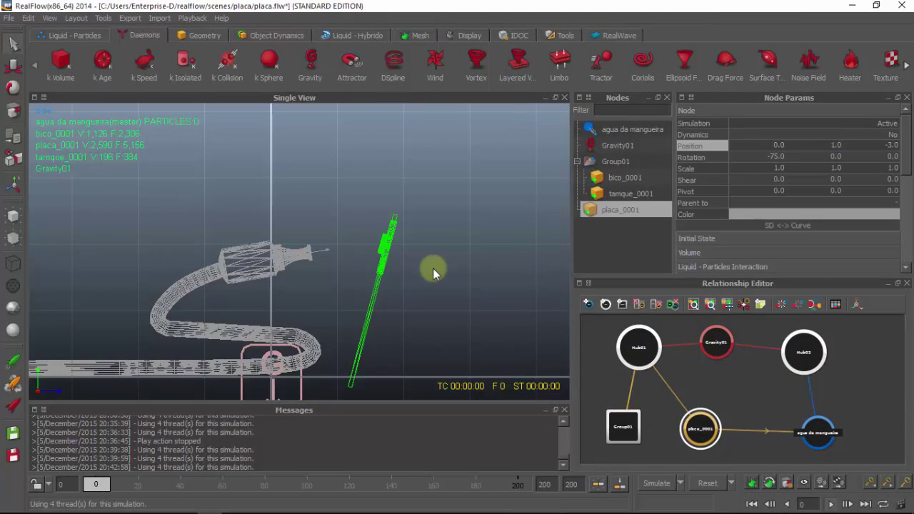
Simulate to frame 46 with the tilted sign in perspective, changing the scene display from wireframe to solid shading.
click(657, 484)
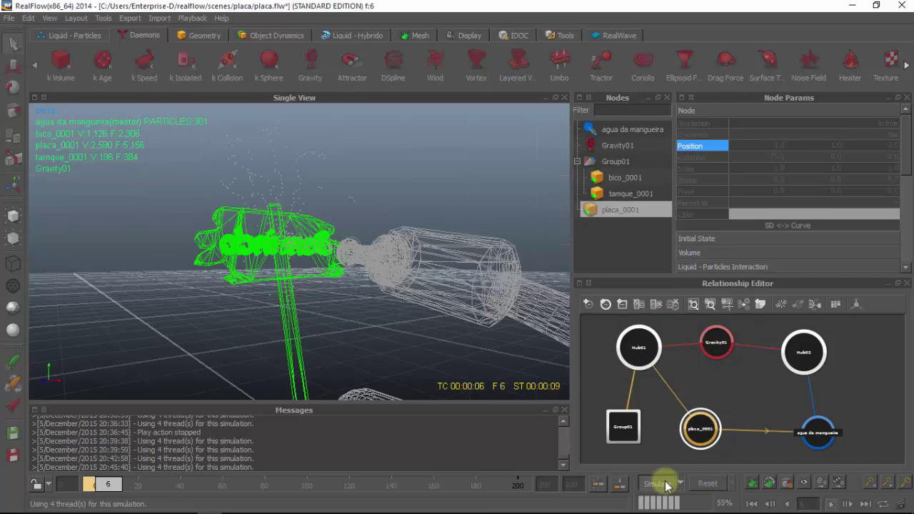
click(818, 432)
click(50, 18)
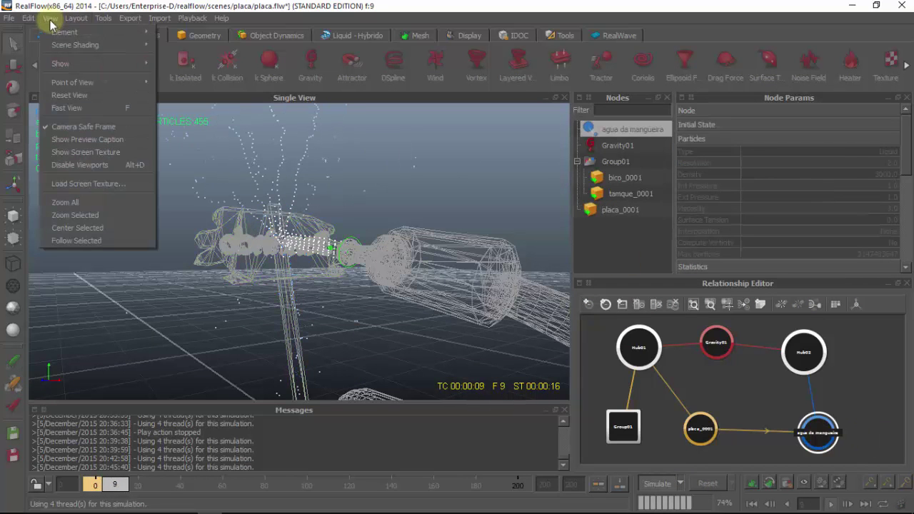
mouse_move(75, 44)
click(185, 72)
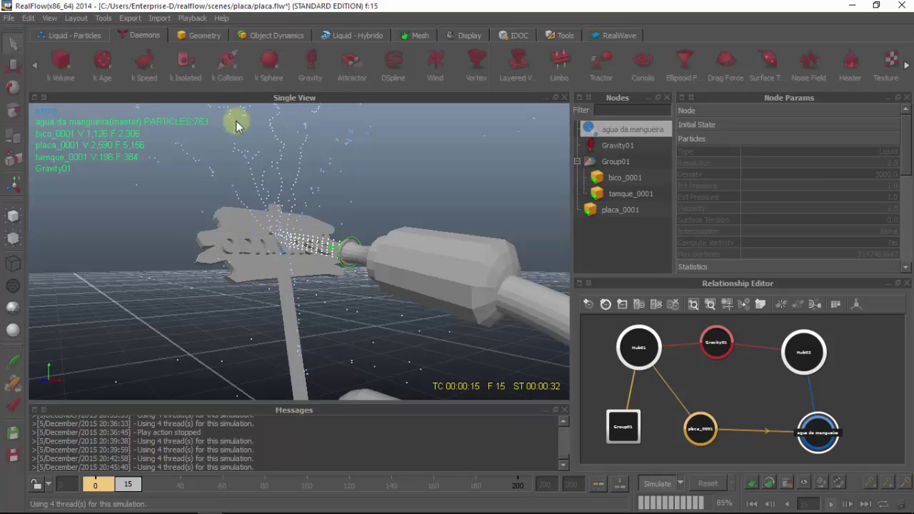
alt+right_drag(153, 259, 268, 309)
alt+drag(268, 309, 710, 476)
click(817, 433)
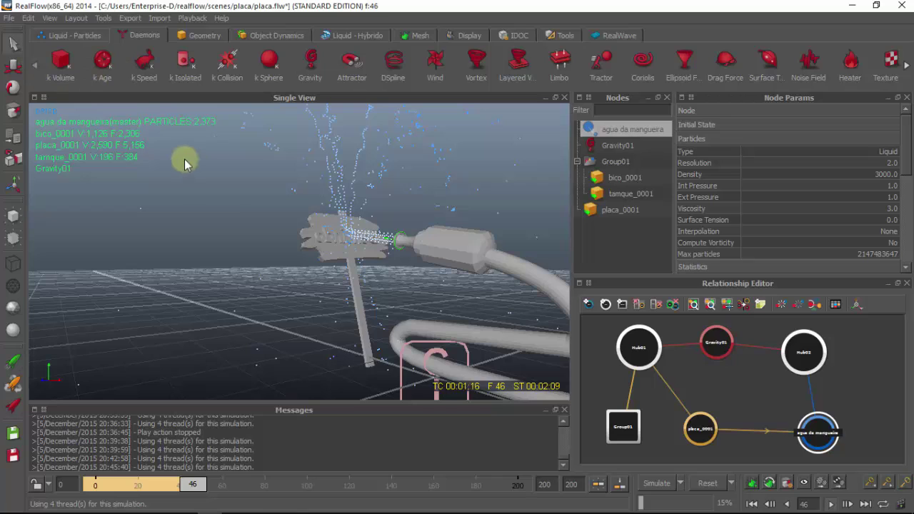
Add a k Age daemon to the scene and scrub the cached simulation back to frame 6.
click(106, 65)
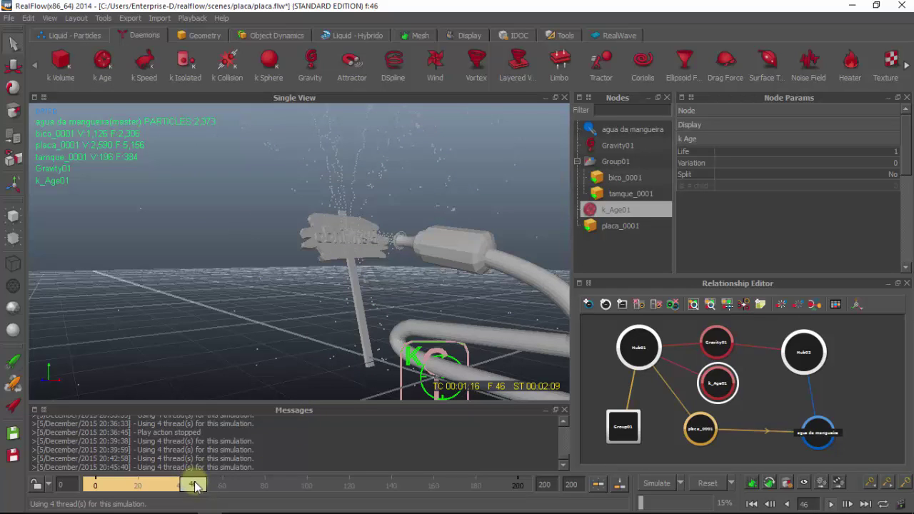
drag(194, 485, 102, 496)
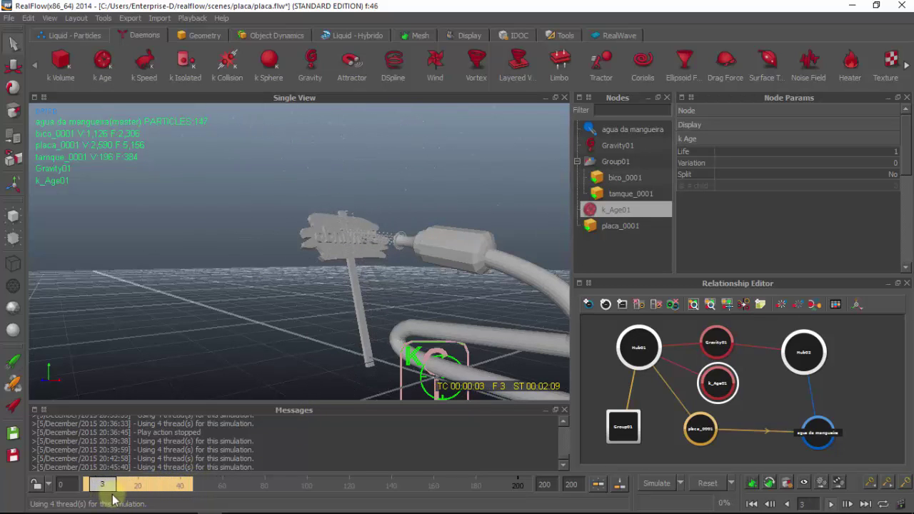
click(95, 486)
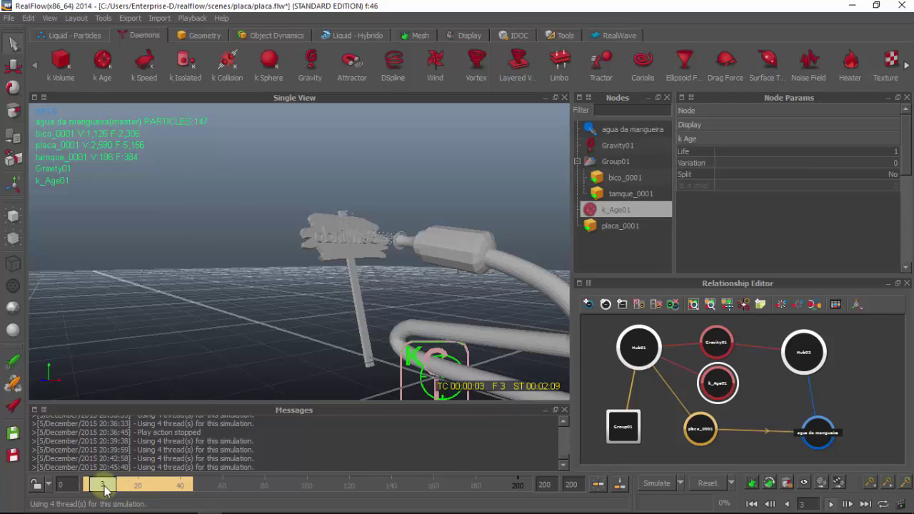
mouse_move(95, 486)
mouse_down()
mouse_move(157, 494)
mouse_move(98, 497)
mouse_move(168, 503)
mouse_move(111, 507)
mouse_up()
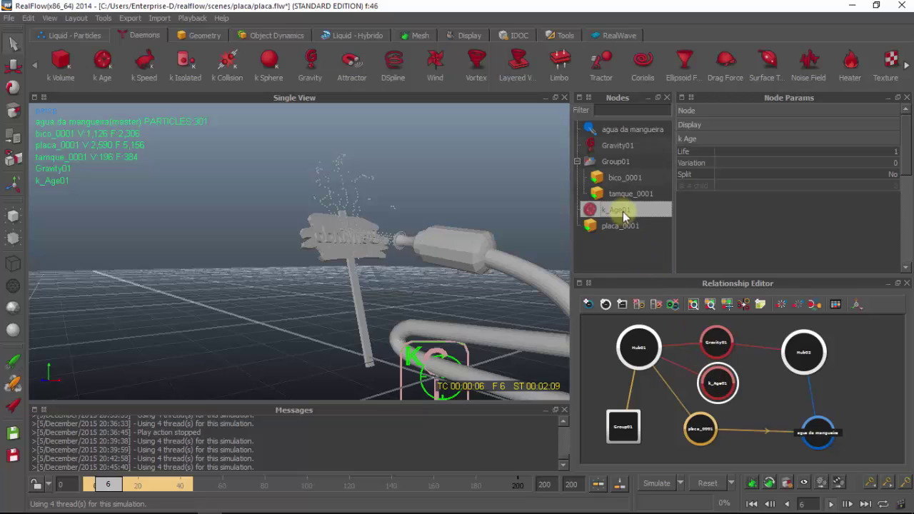
Set the k_Age01 daemon's Life to 7 and its Variation to 3.
double_click(833, 155)
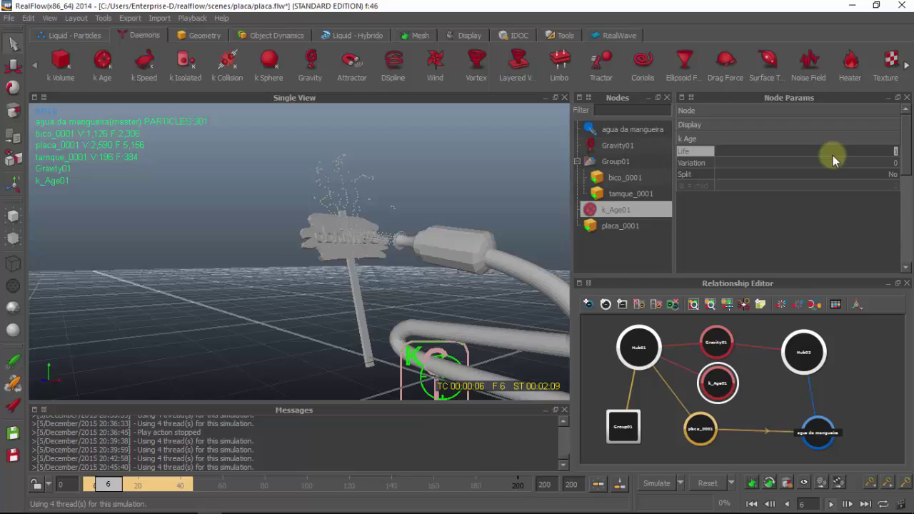
text(7)
double_click(854, 164)
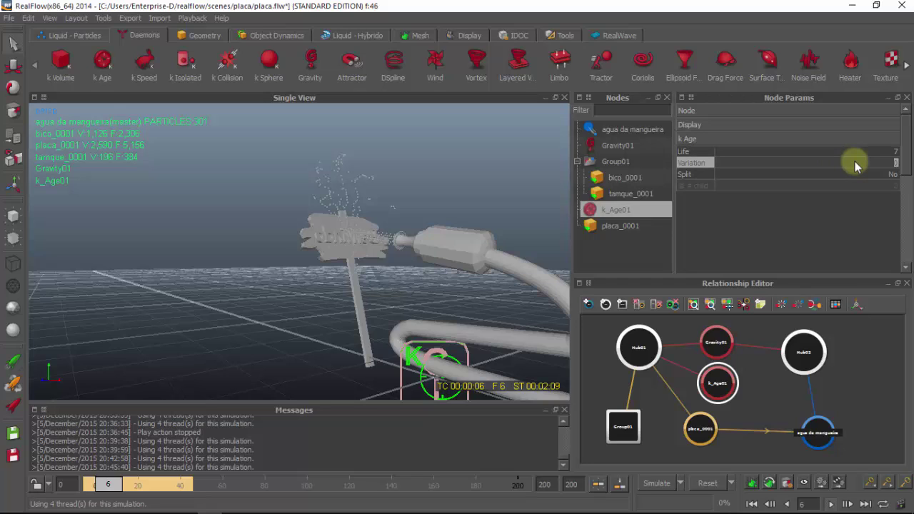
text(3)
key(Return)
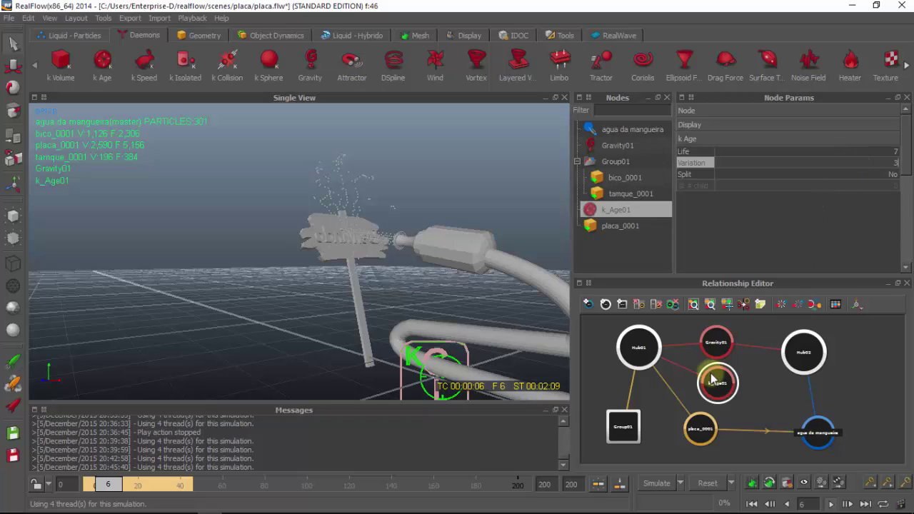
Resimulate the water with the k Age daemon, overwriting the cached data after frame 6, and stop the simulation at frame 10.
click(650, 482)
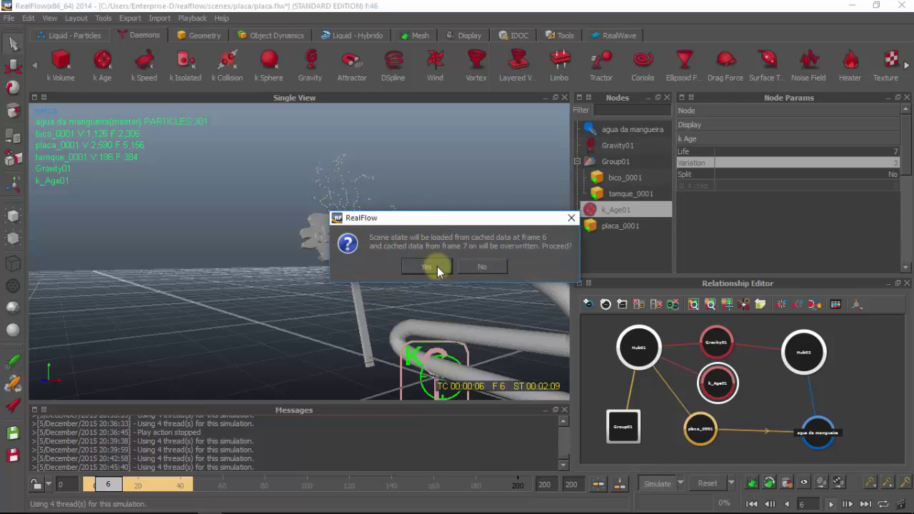
click(437, 266)
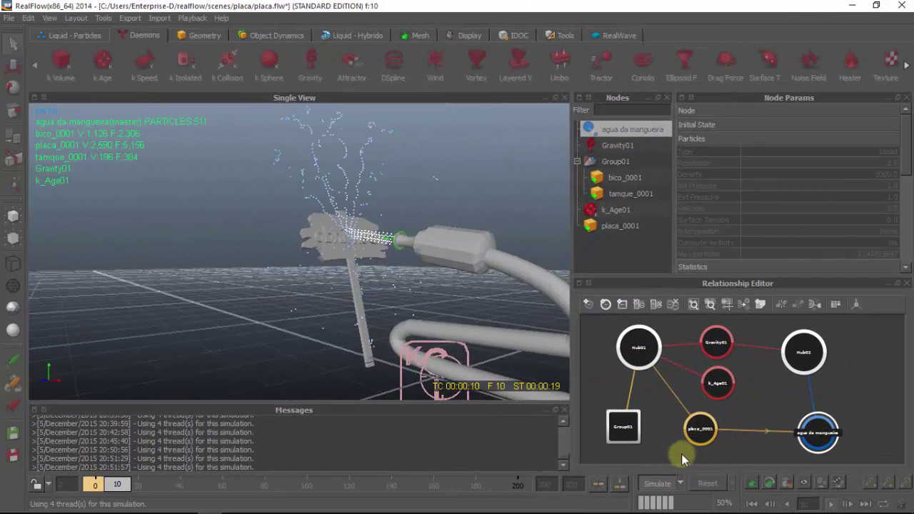
click(658, 484)
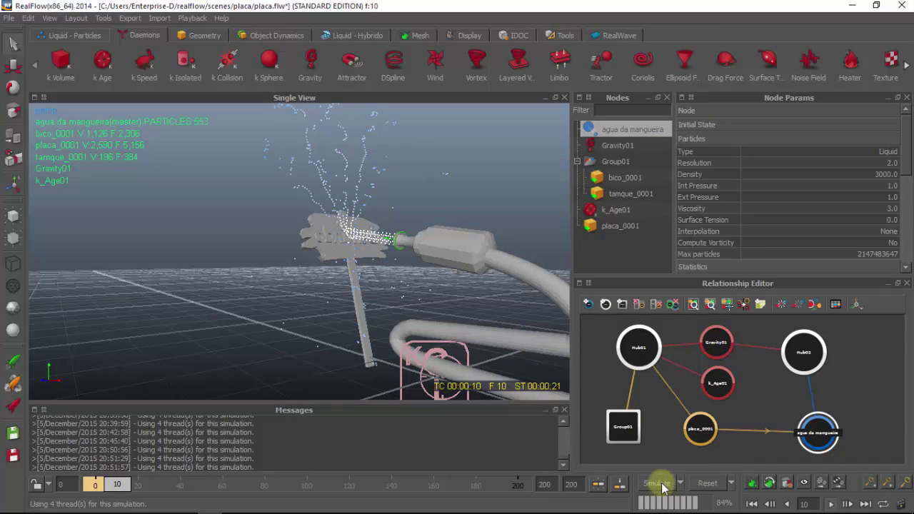
Remove the link between Hub01 and k_Age01, and connect k_Age01 to the hub linked to agua da mangueira instead.
click(719, 385)
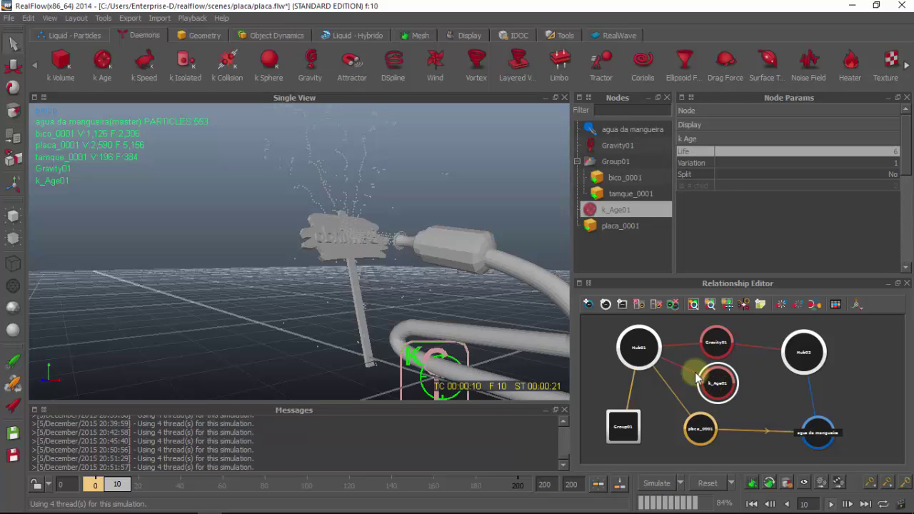
click(689, 371)
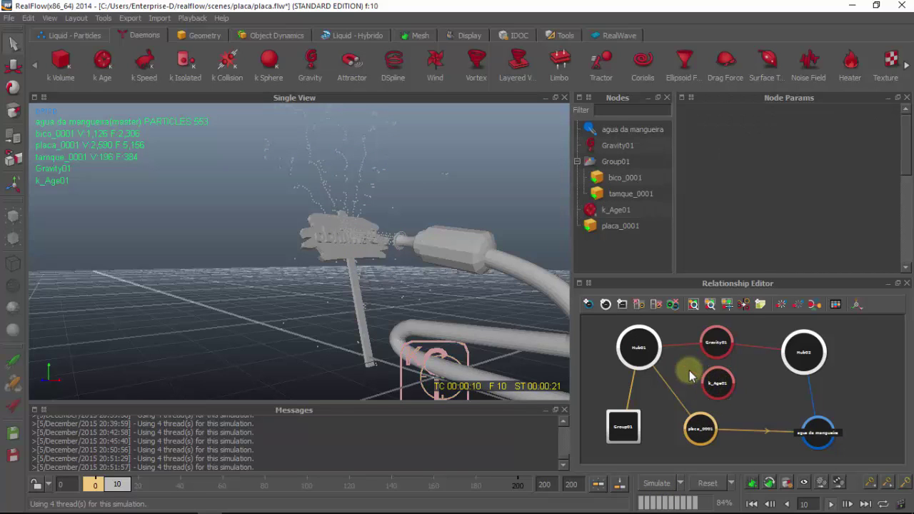
drag(733, 385, 798, 363)
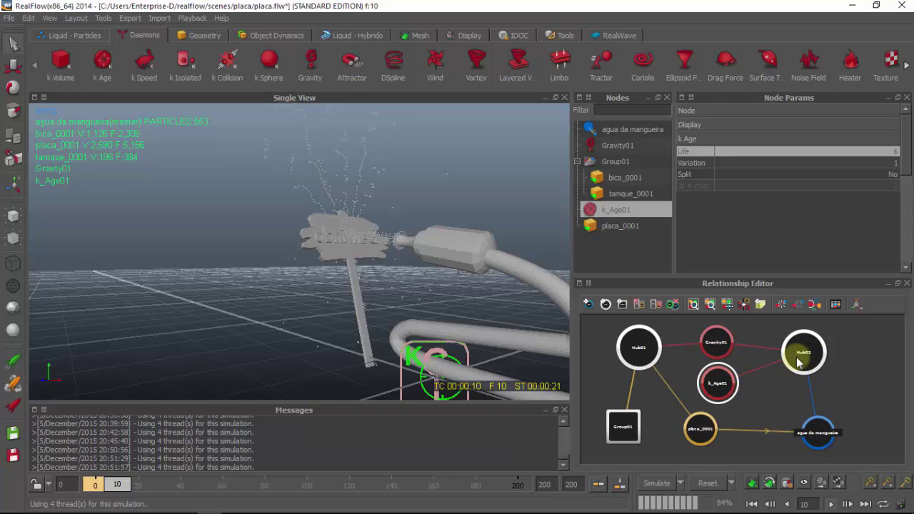
Continue the simulation from frame 10 with the relinked k_Age01, inspect the agua da mangueira particles, and stop at frame 17.
click(657, 484)
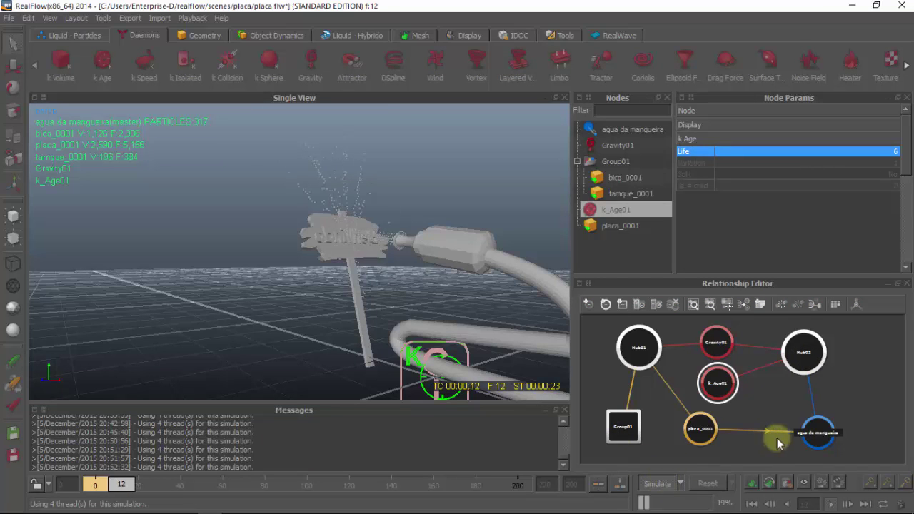
click(804, 429)
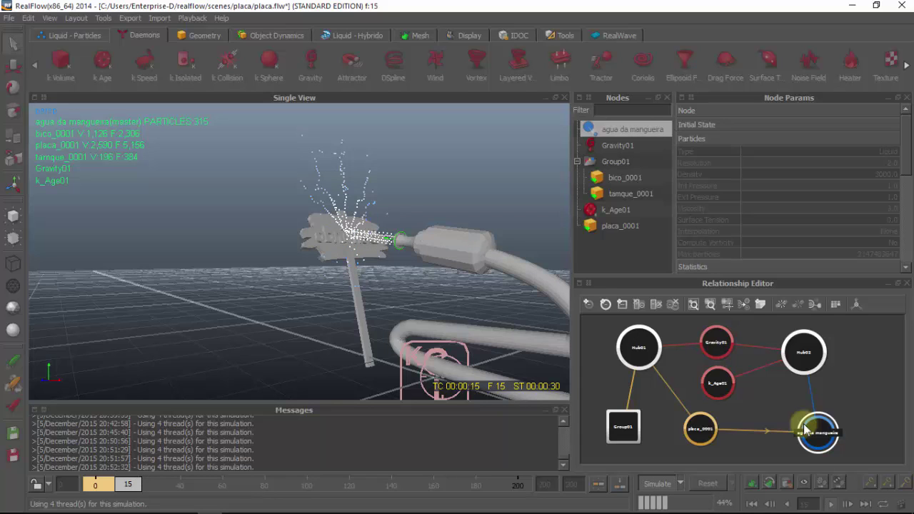
click(660, 486)
Reset all simulation data and simulate the spray again from frame 0, stopping at frame 27.
click(705, 484)
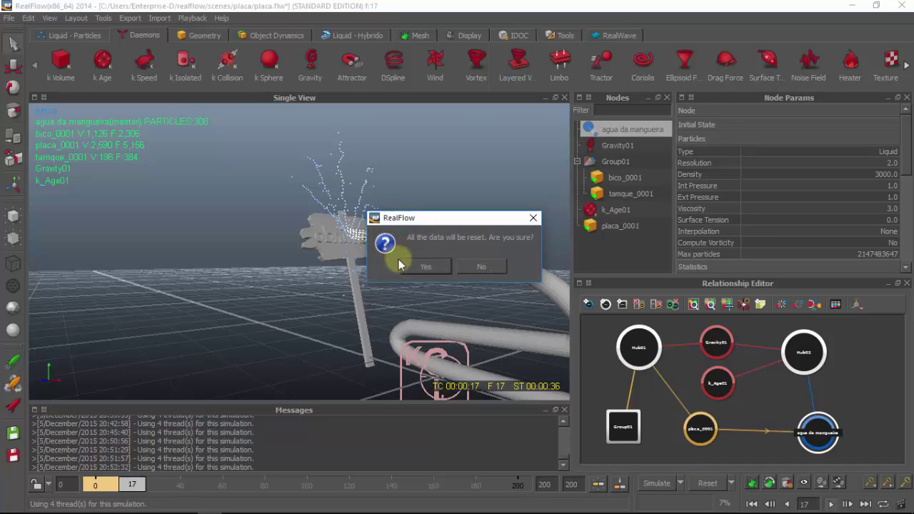
click(423, 267)
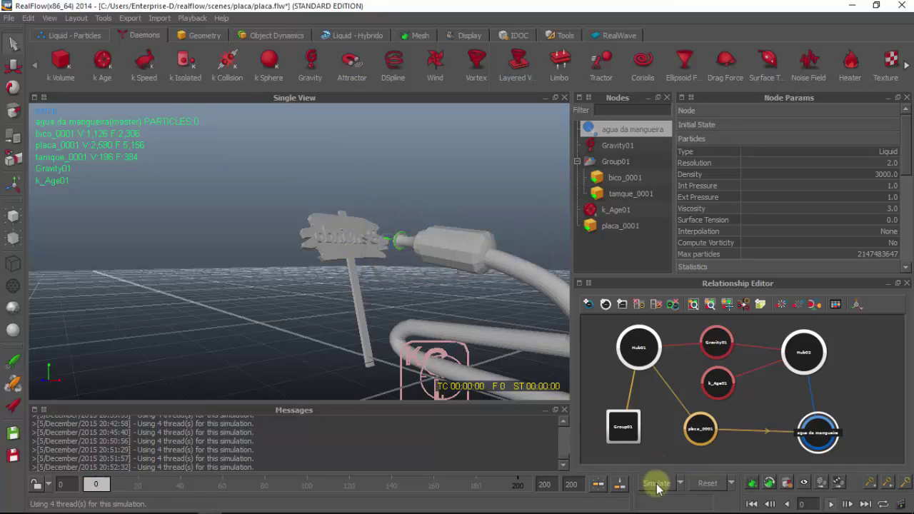
click(656, 486)
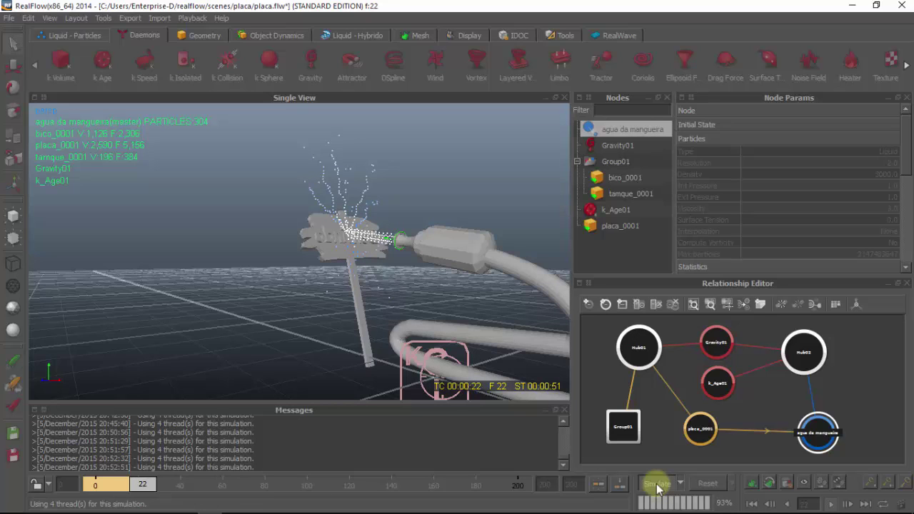
click(656, 486)
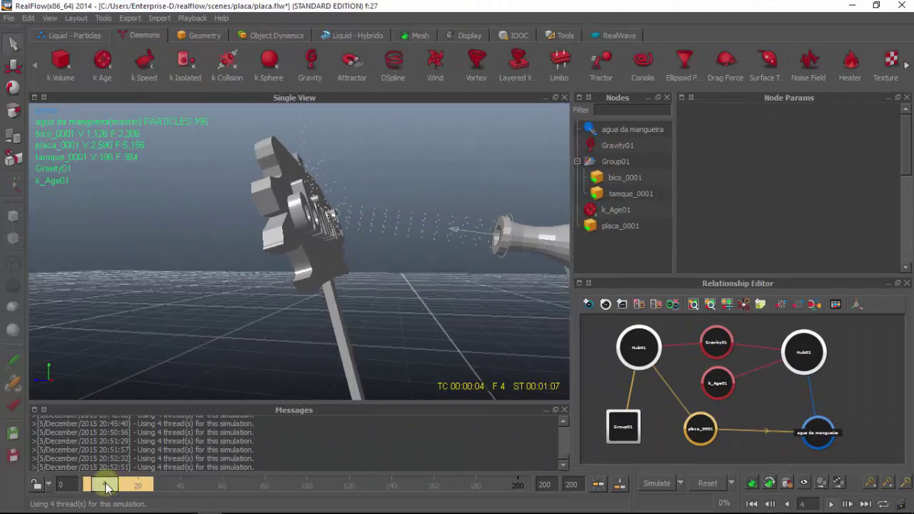
Scrub the cached simulation to frame 15, select agua da mangueira, and resimulate from there, overwriting the cached data from frame 16 on.
drag(107, 486, 129, 484)
click(818, 427)
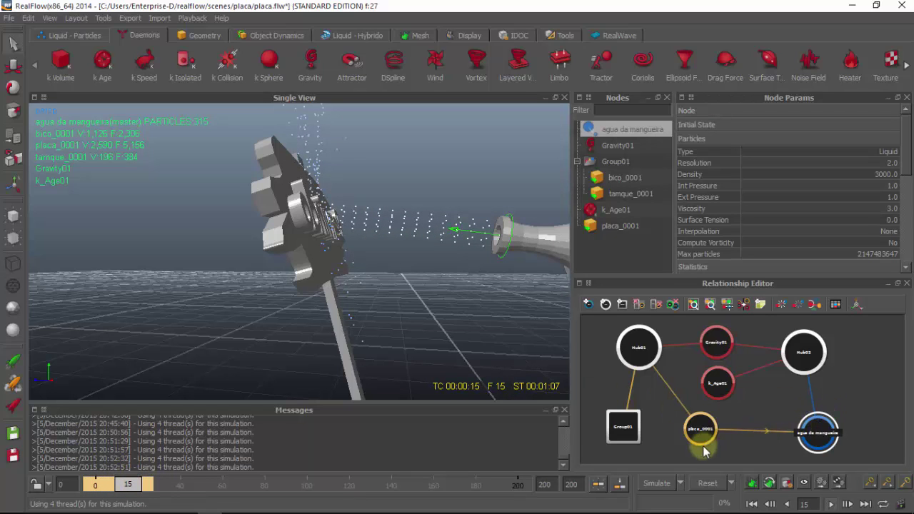
click(660, 484)
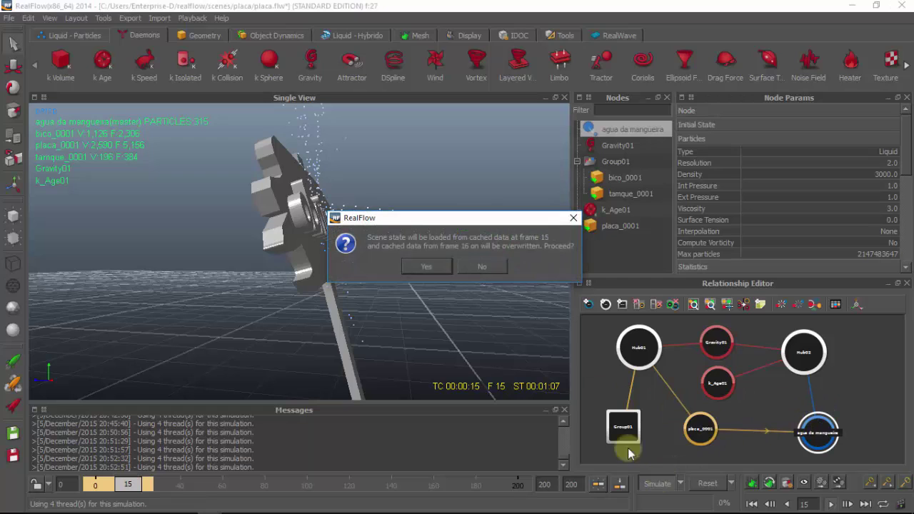
click(419, 268)
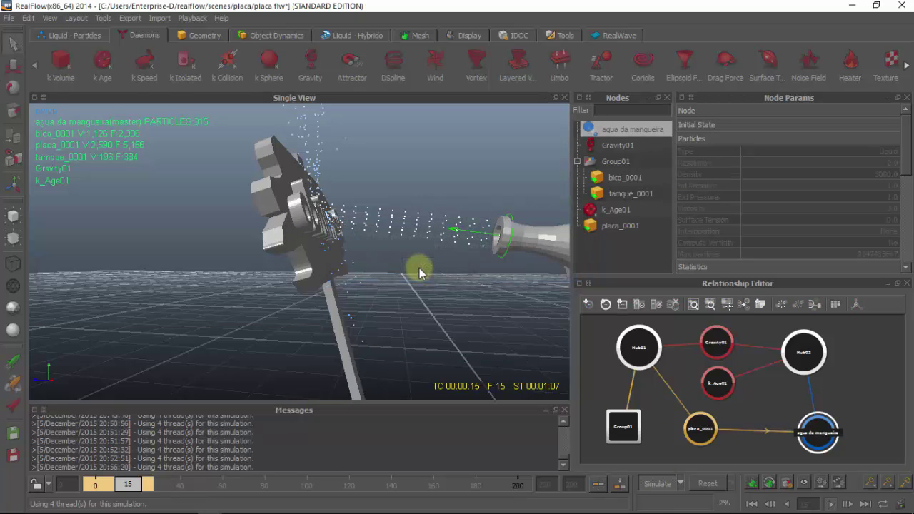